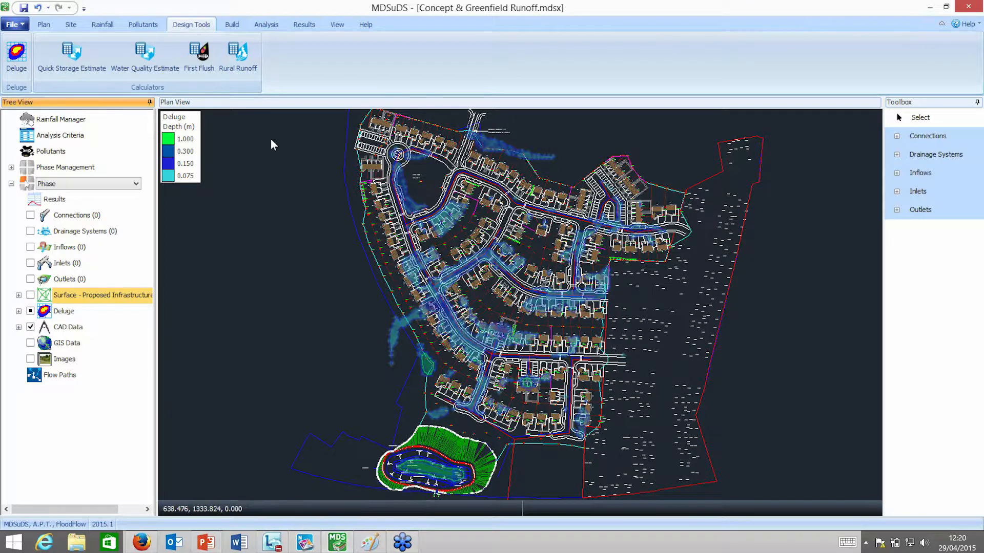
Open the Rural Runoff calculator and compare the IH 124 inputs with the ICP SUDS inputs, including the catchment area.
click(244, 66)
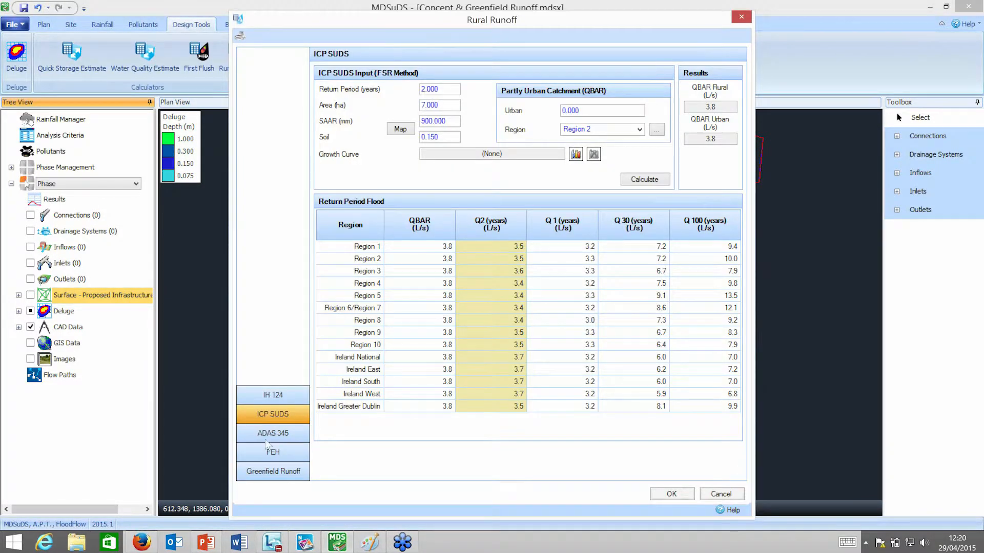
click(283, 395)
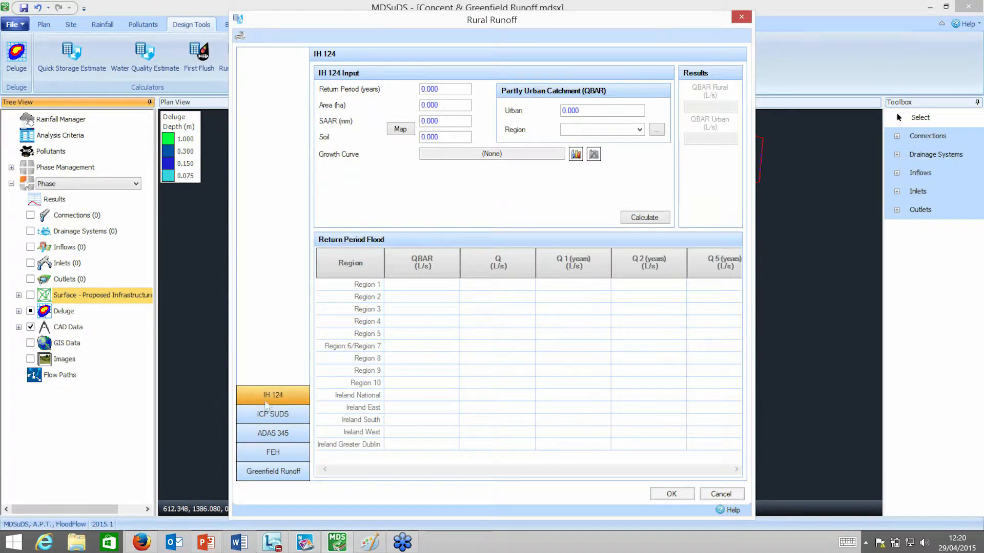
click(277, 418)
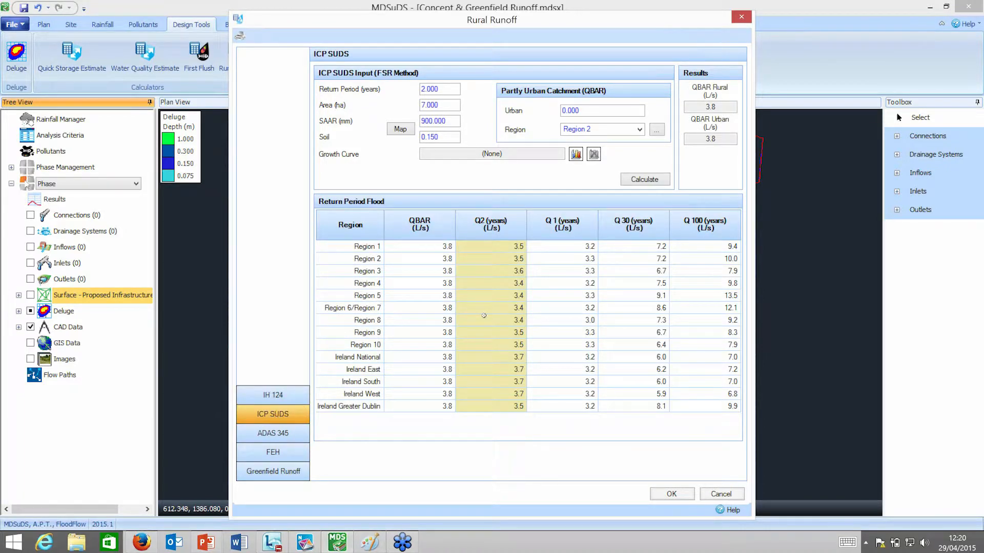
click(449, 107)
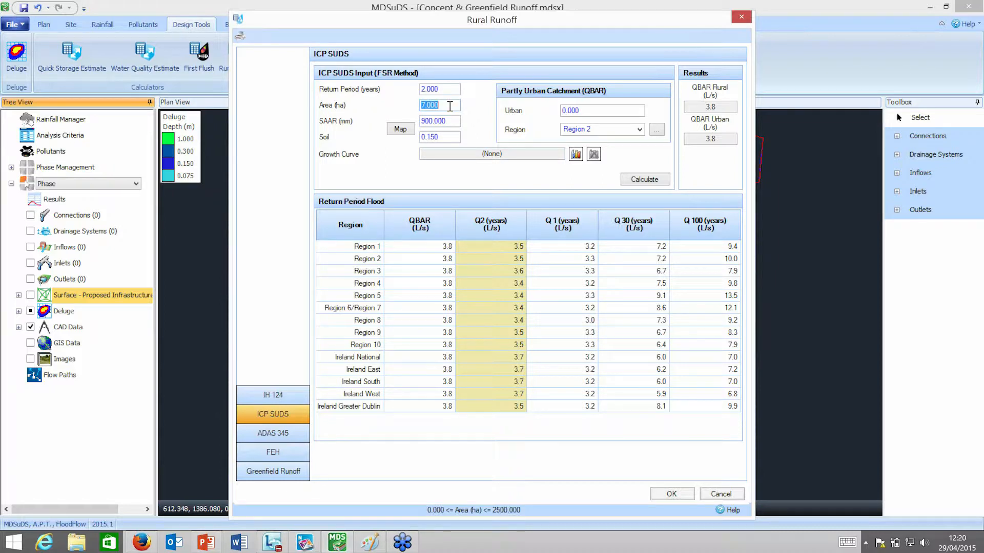
Examine the geographical data map for England, Wales and Scotland around the Midlands at full size, then close it.
click(392, 130)
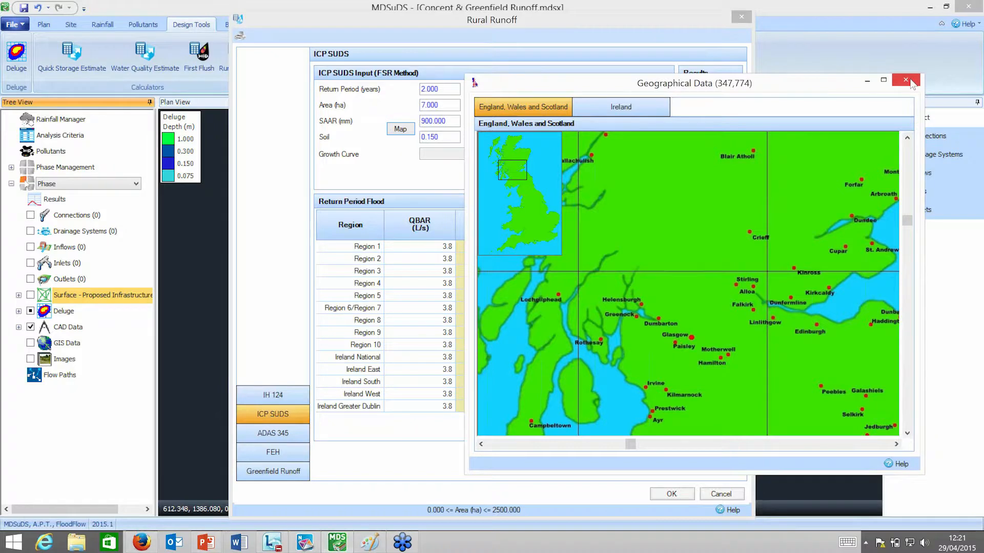
click(530, 210)
drag(774, 84, 697, 76)
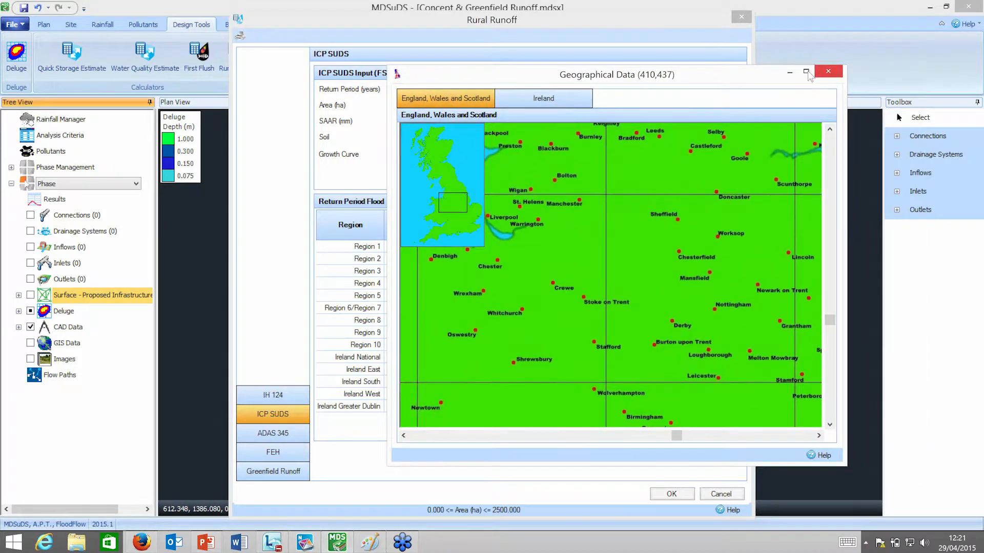
click(806, 72)
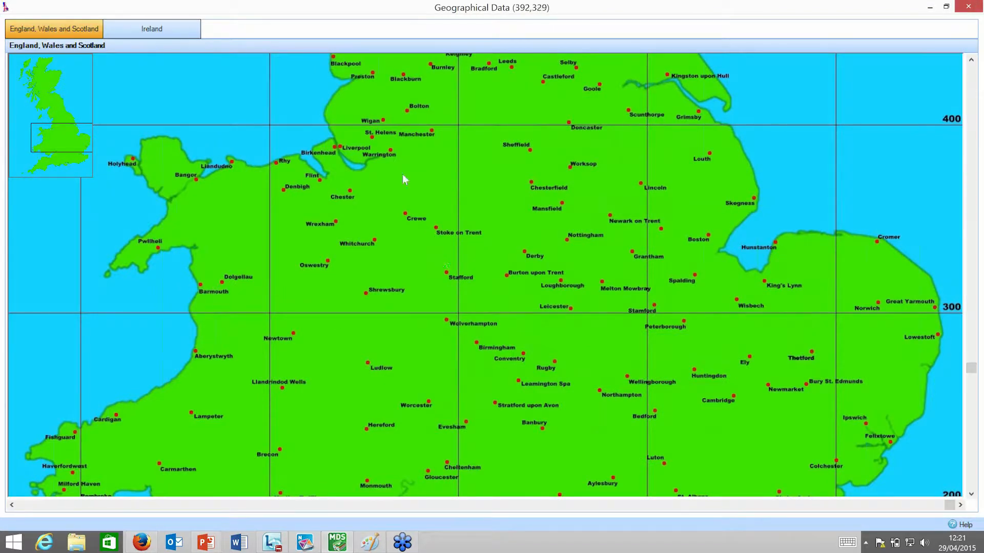
click(968, 7)
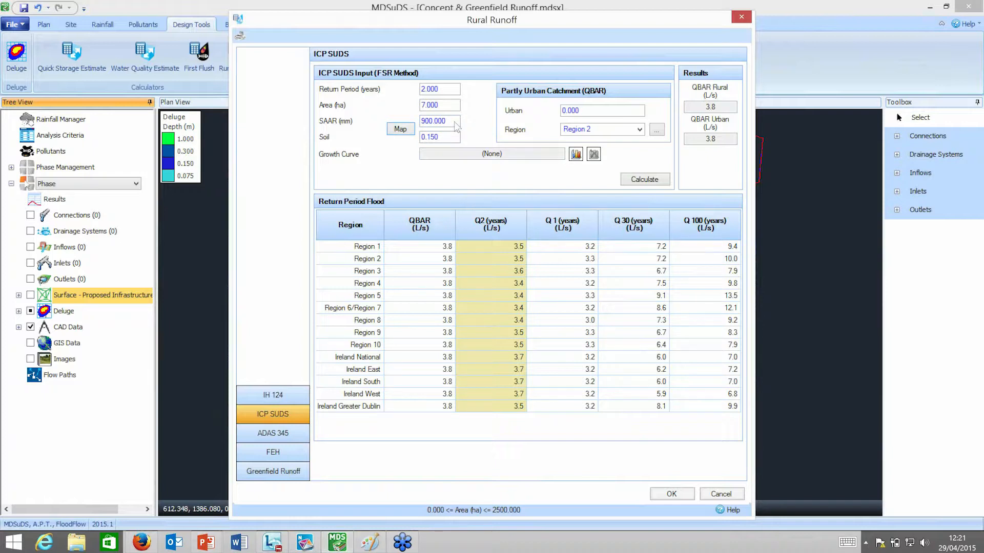
Choose Region 2 on the FEH region map and calculate the ICP SUDS runoff results.
click(458, 137)
click(657, 130)
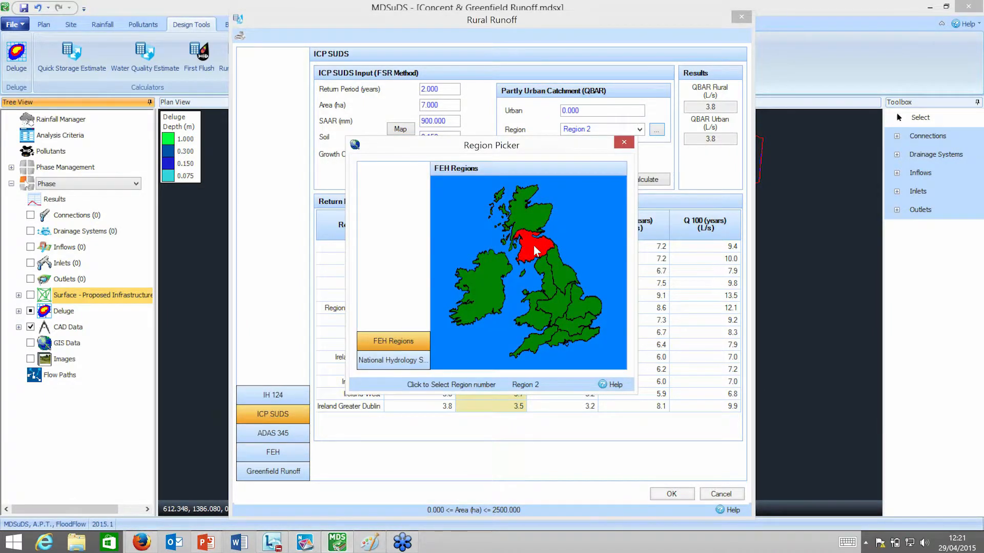
click(534, 246)
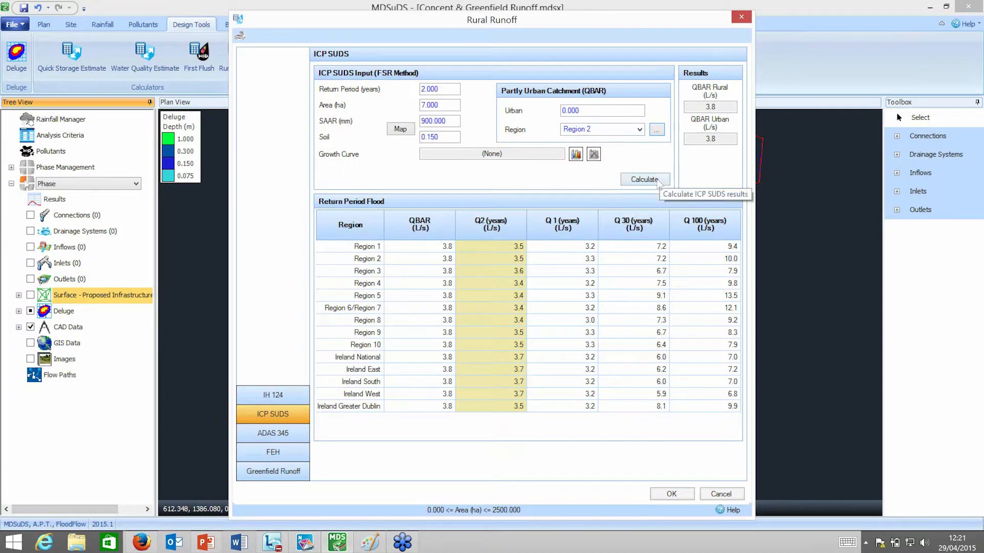
click(655, 180)
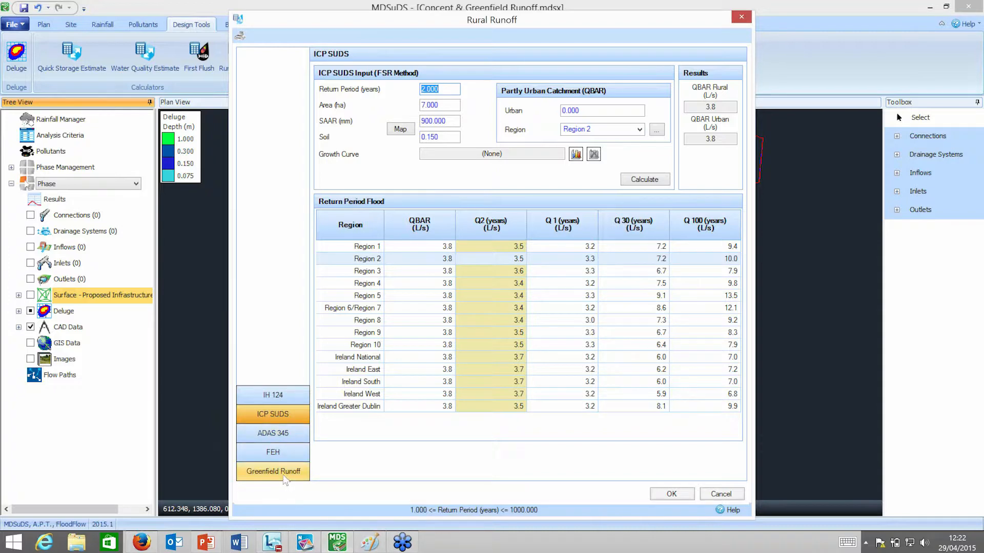
Review the Greenfield Runoff volume inputs and results, and close the Rural Runoff calculator.
click(274, 472)
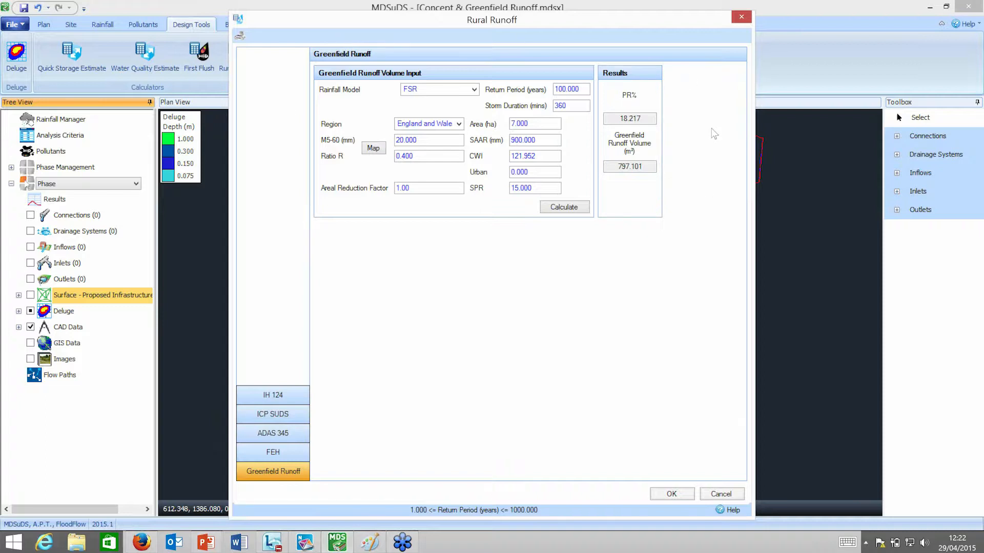
click(742, 19)
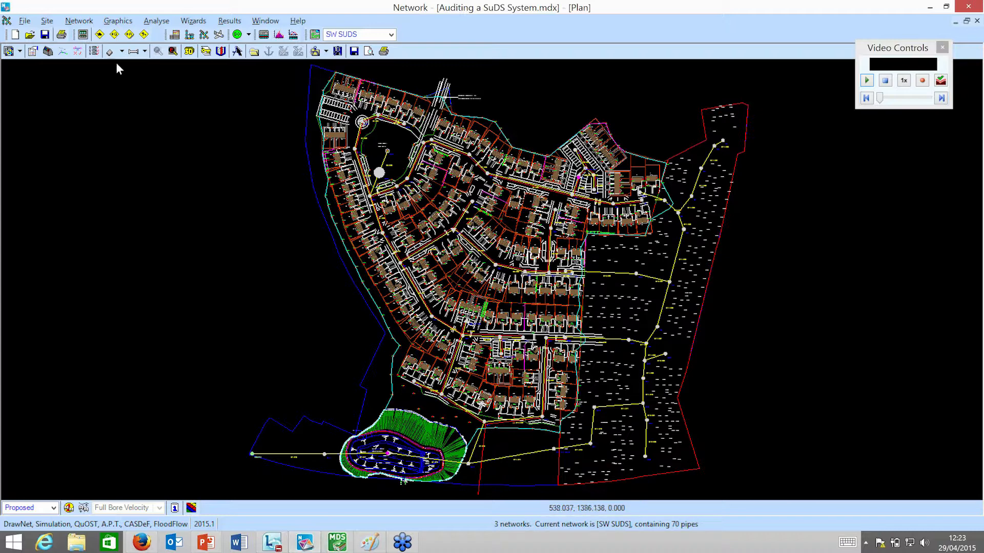
Inspect the Complex online control on pipe 1.017 of the SW SUDS network and close the controls without applying changes.
click(86, 24)
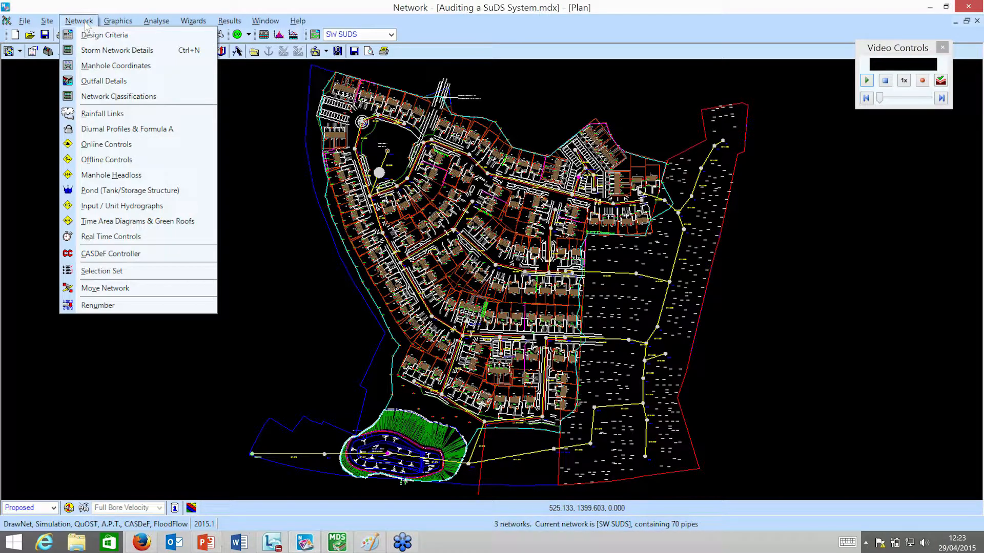
click(107, 145)
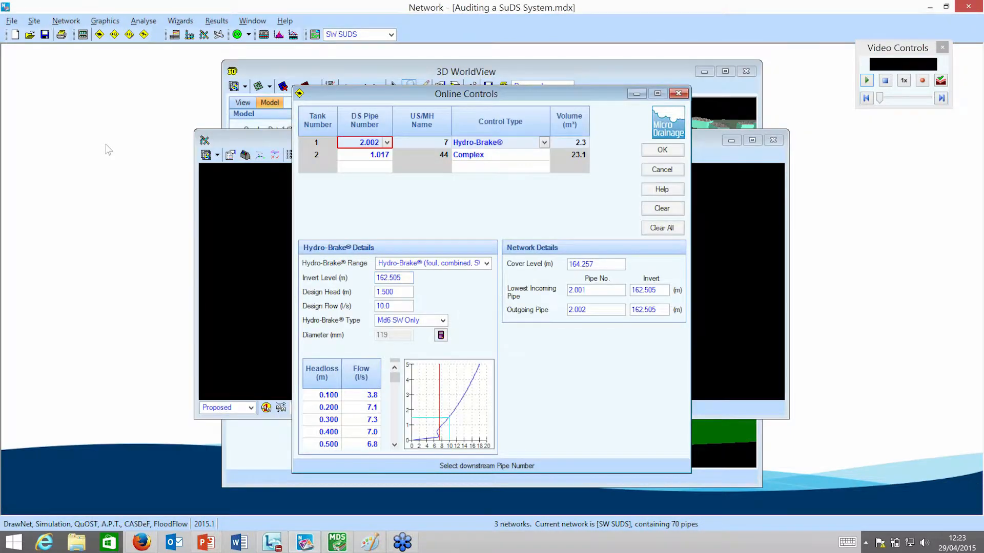
click(502, 155)
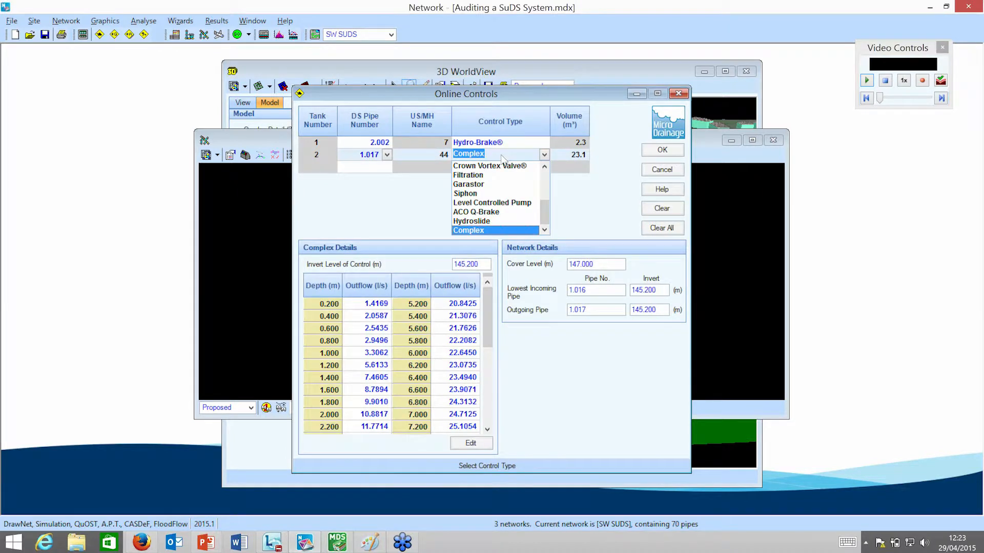
click(502, 157)
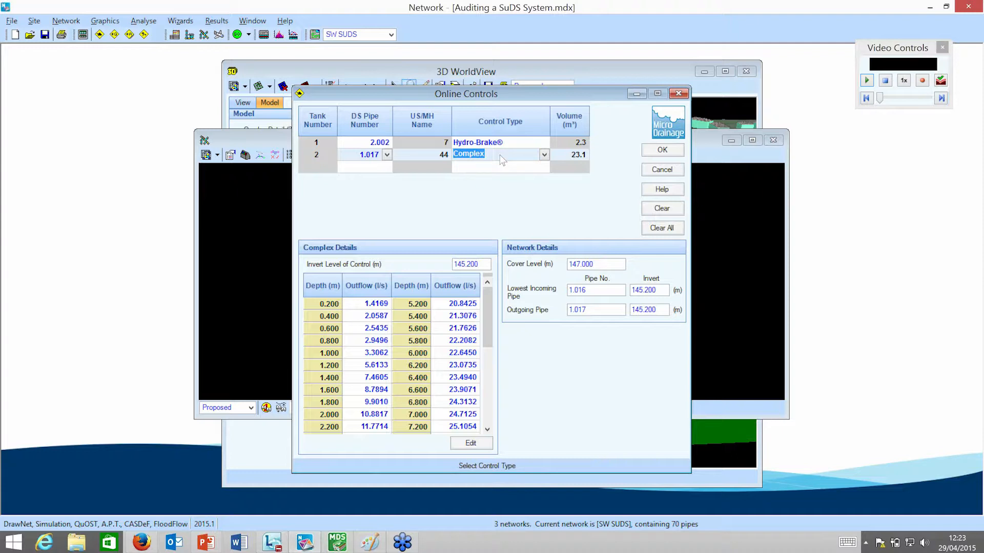
click(499, 155)
click(680, 95)
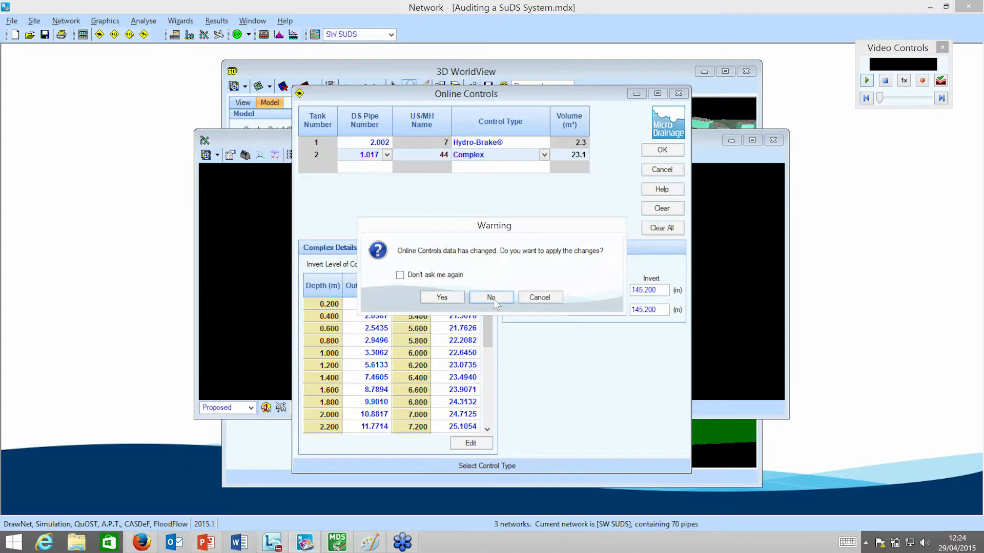
click(492, 299)
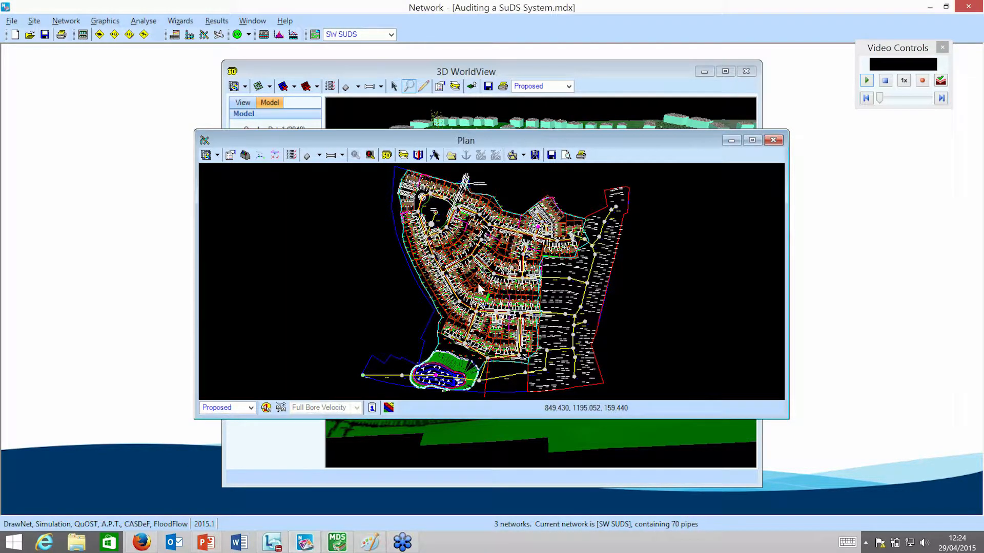
Review the Complex storage structure on pipe 1.017 and its component structures, starting with the infiltration trench details.
click(66, 21)
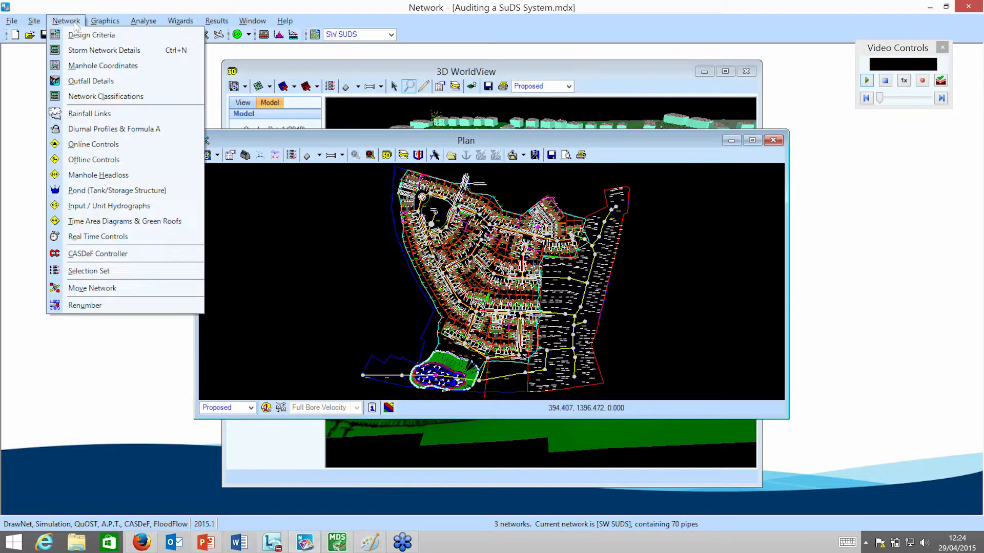
click(117, 190)
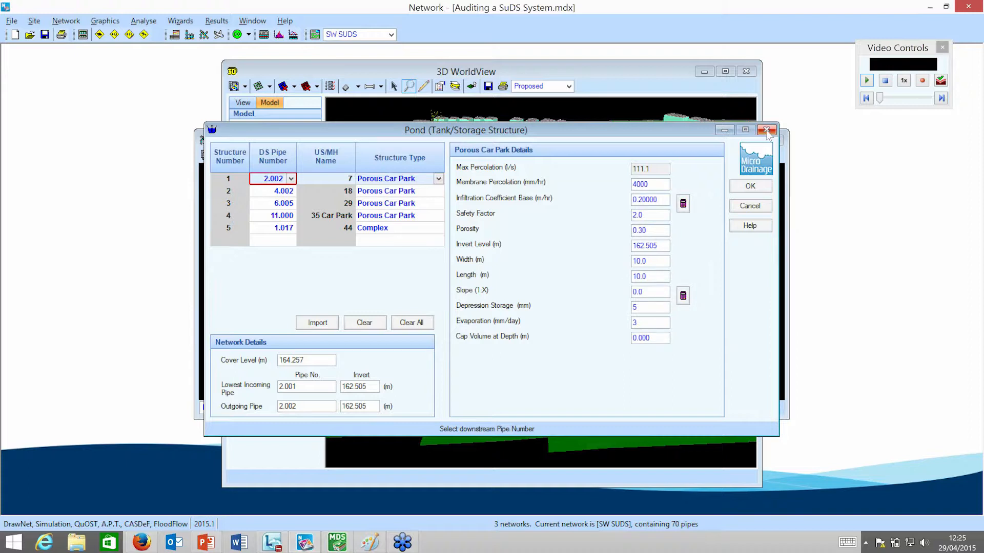
click(391, 229)
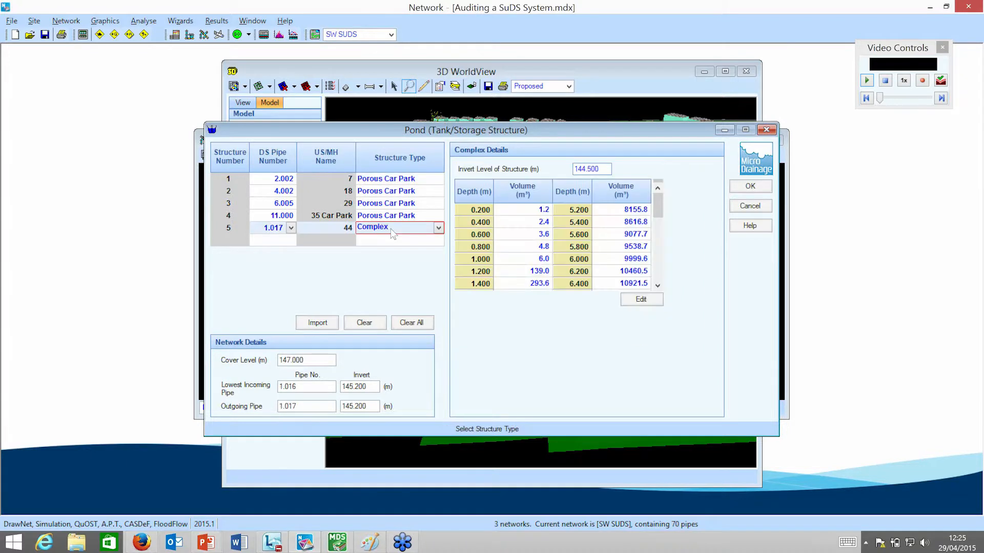
click(391, 228)
click(390, 228)
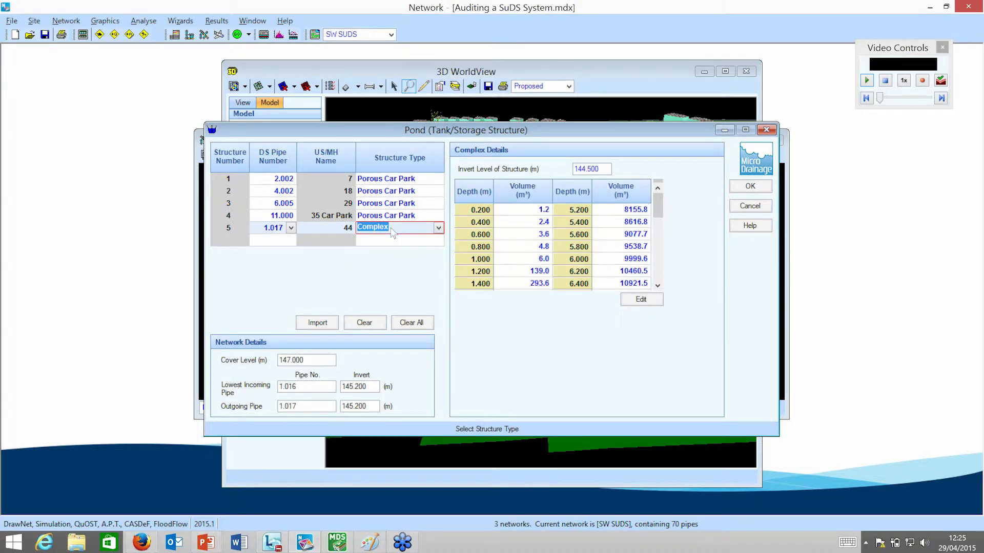
click(642, 300)
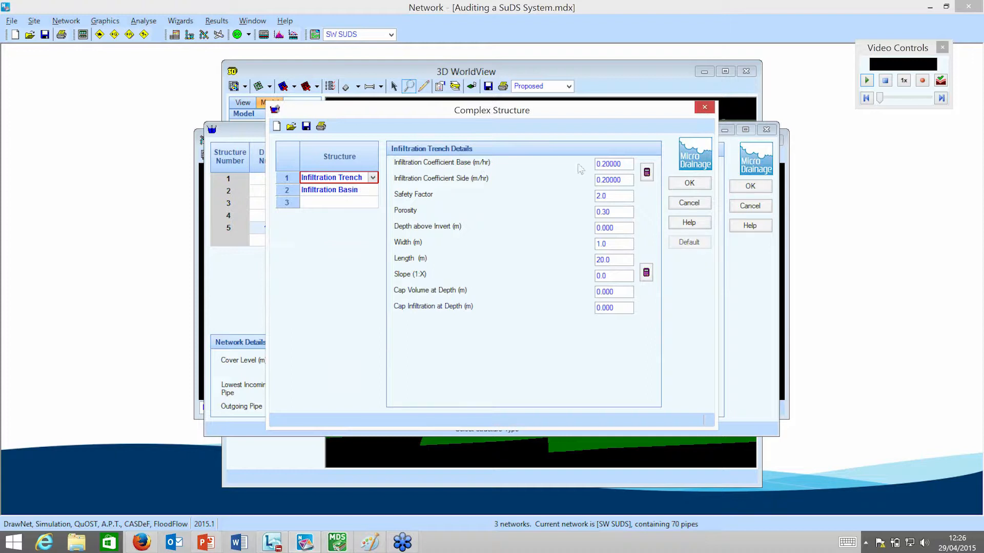
click(704, 106)
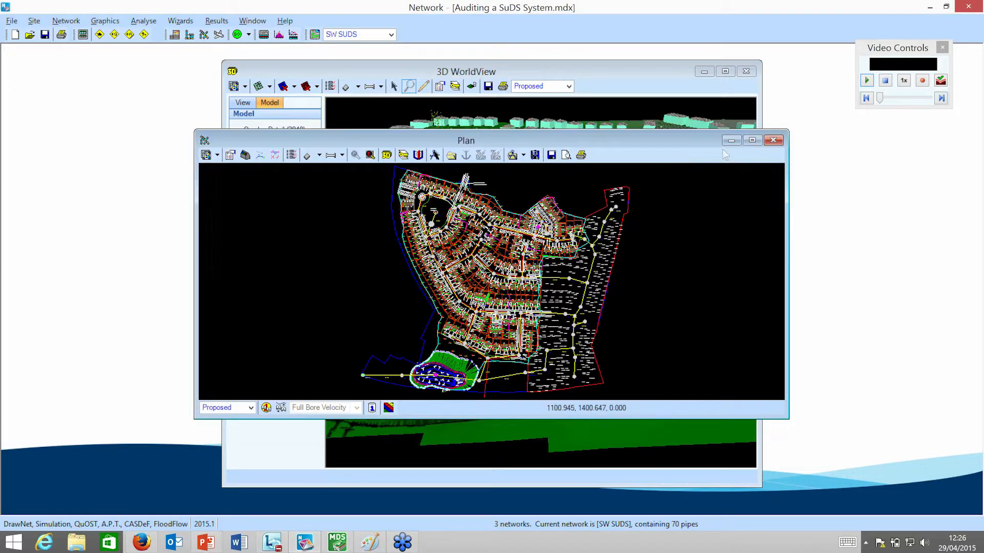
Close the plan and inspect the drainage network and storage structures from above and below in the maximised 3D WorldView.
click(773, 141)
click(725, 70)
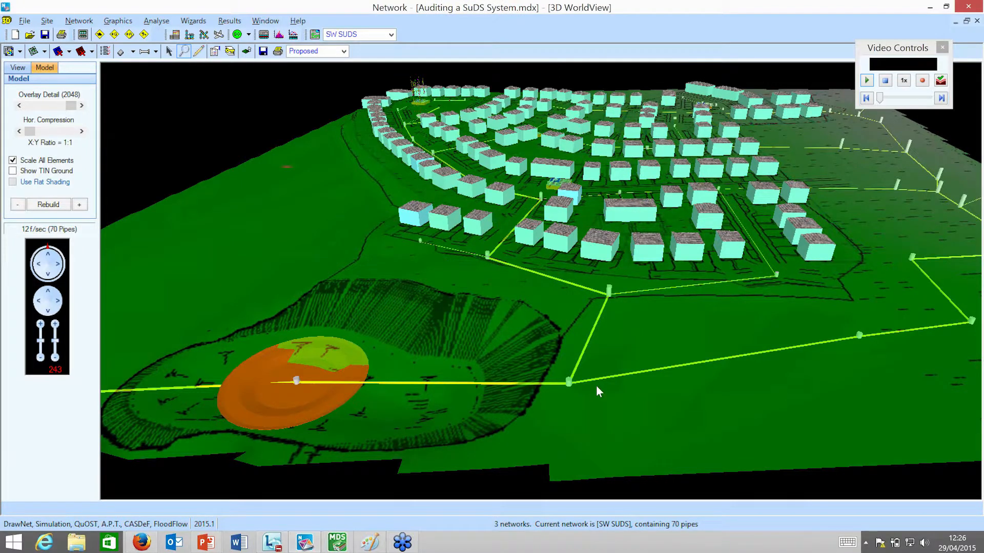
drag(607, 454, 697, 300)
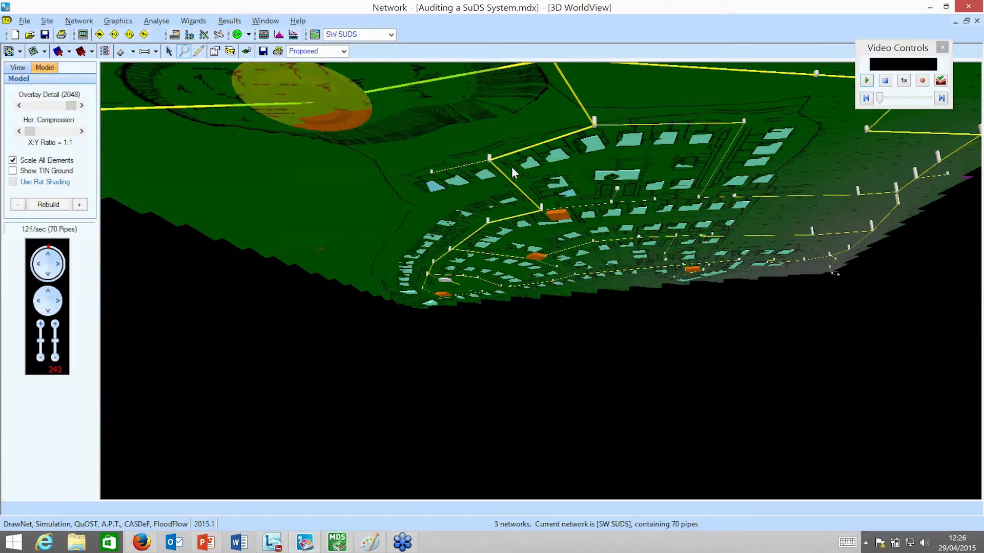
drag(511, 171, 511, 245)
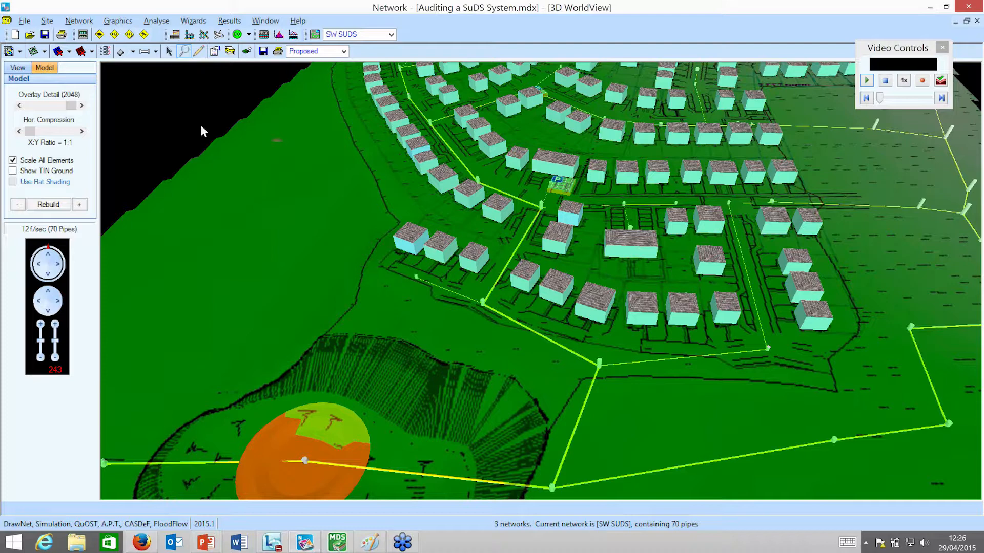
Start the Design Audit Wizard and accept the default audit variables, the FSR rainfall details and all storm durations from 15 to 10080 minutes.
click(203, 21)
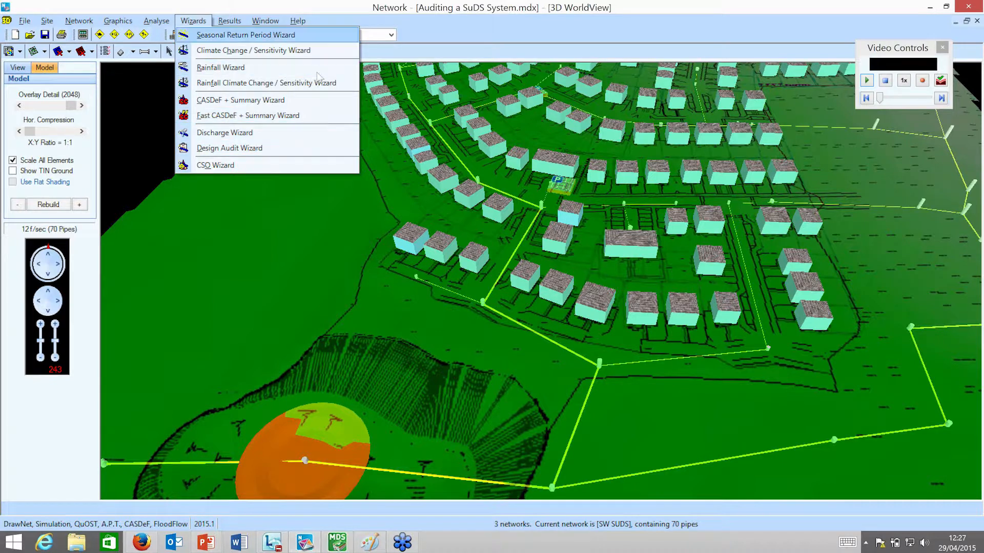
click(308, 147)
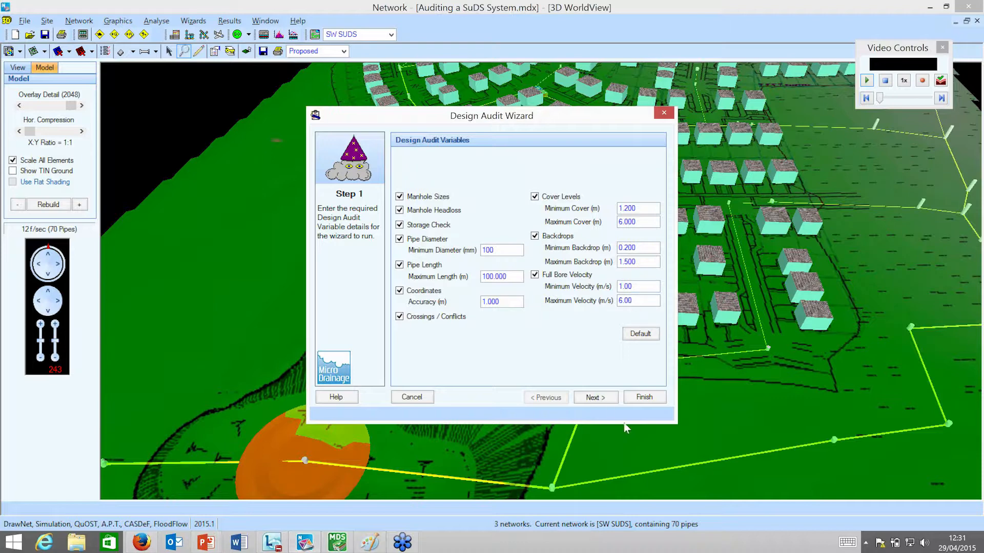
click(594, 398)
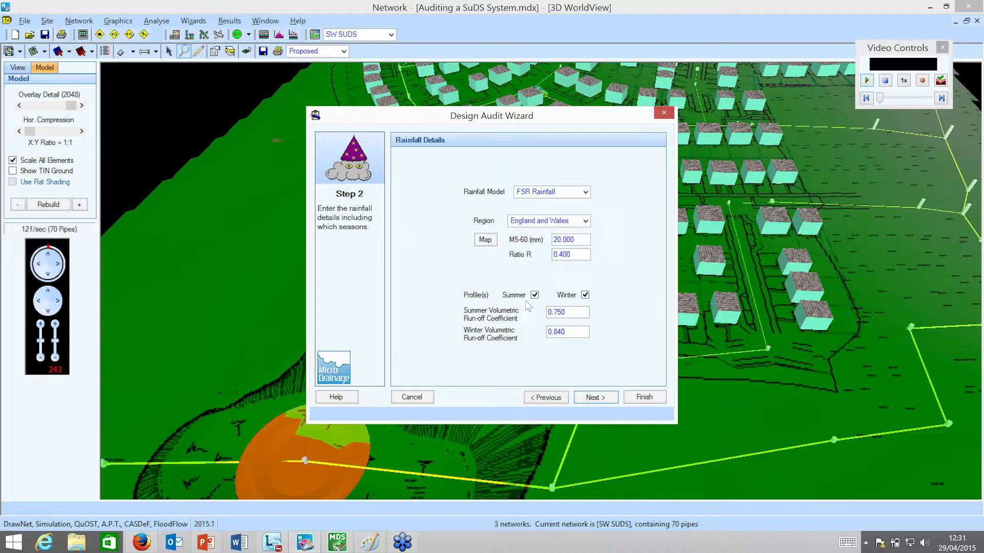
click(612, 398)
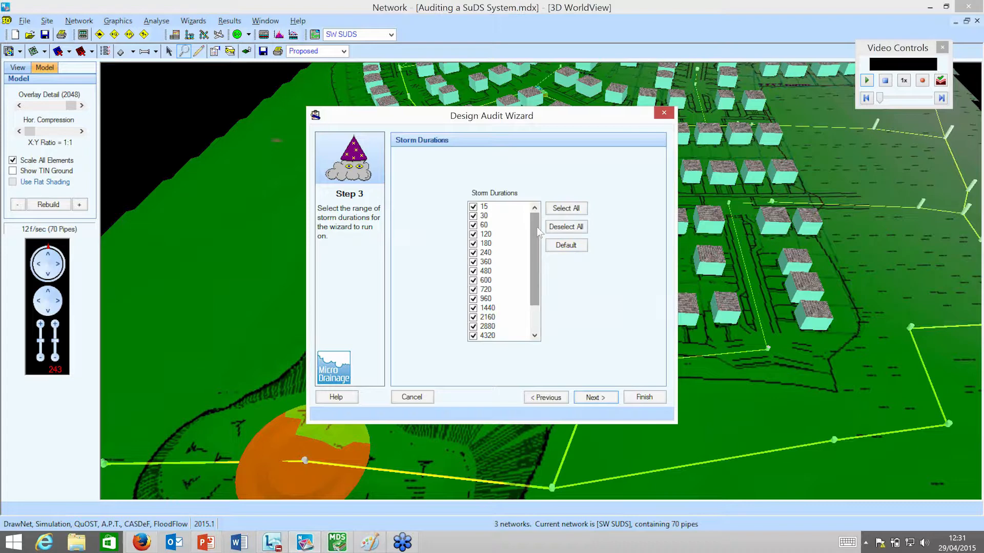
drag(536, 226, 536, 275)
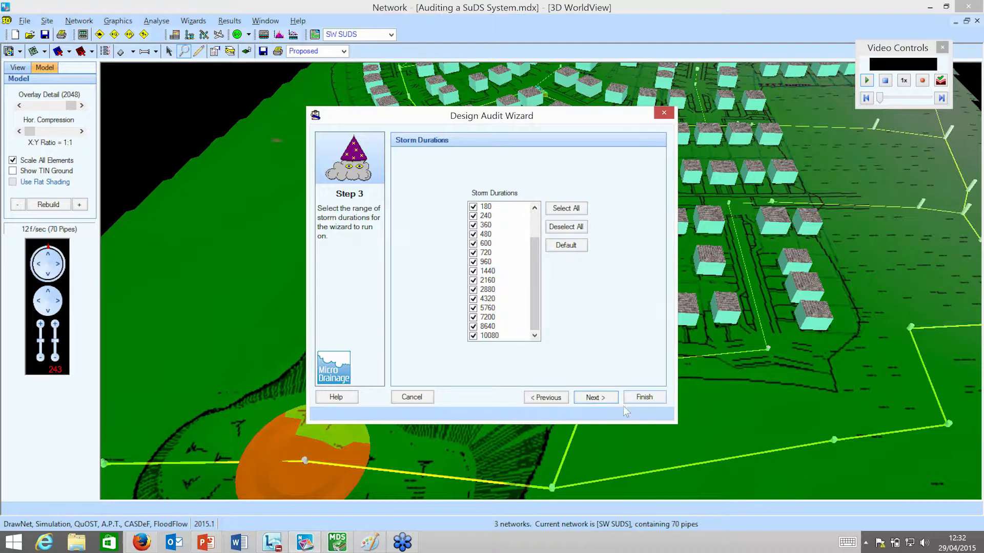
click(594, 398)
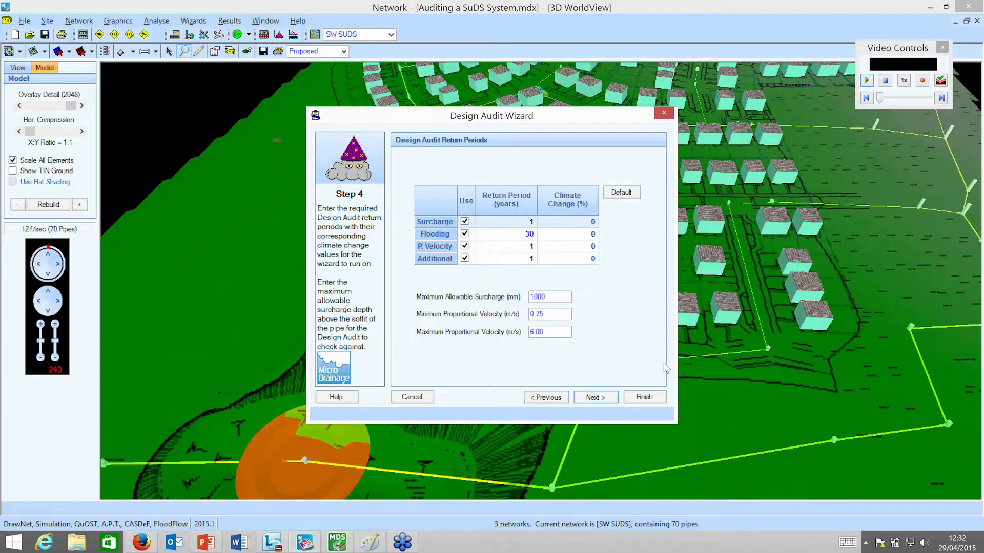
Review the Surcharge, Flooding, P. Velocity and Additional return periods and the maximum allowable surcharge for the audit.
click(522, 222)
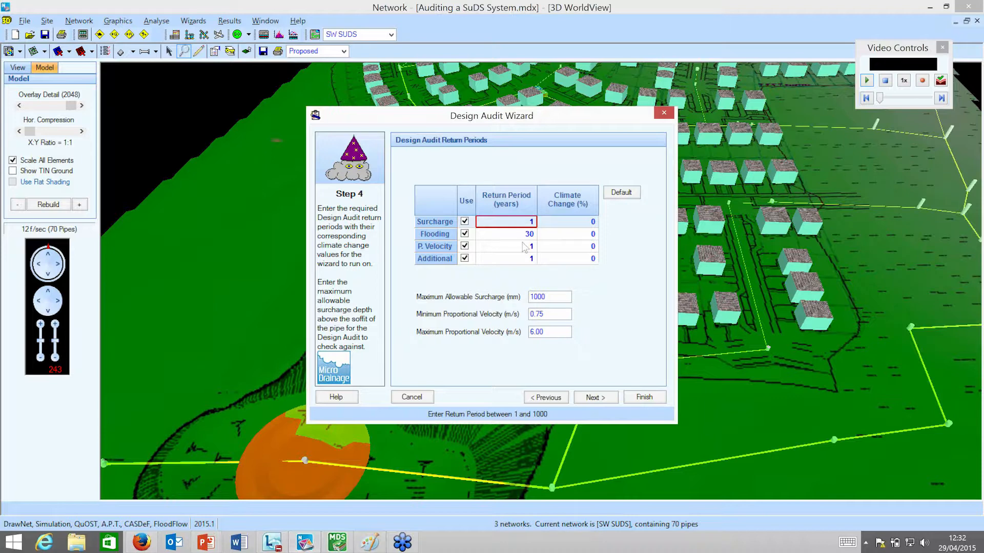
double_click(561, 300)
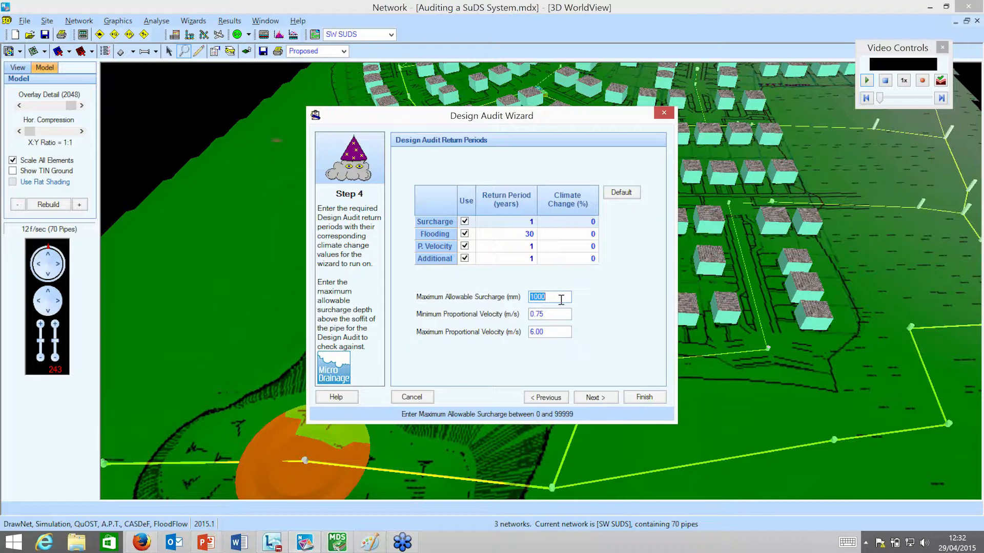
click(561, 300)
click(529, 234)
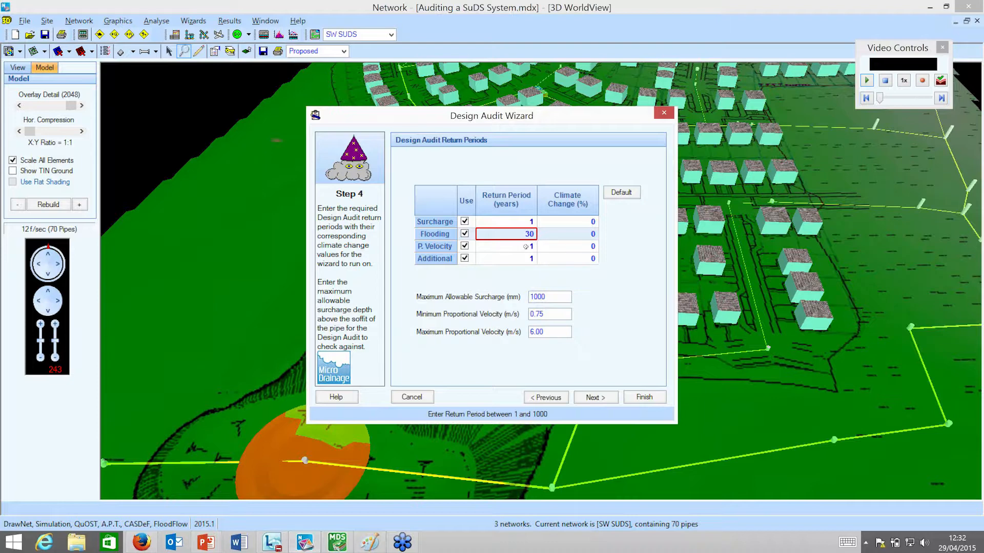
click(525, 247)
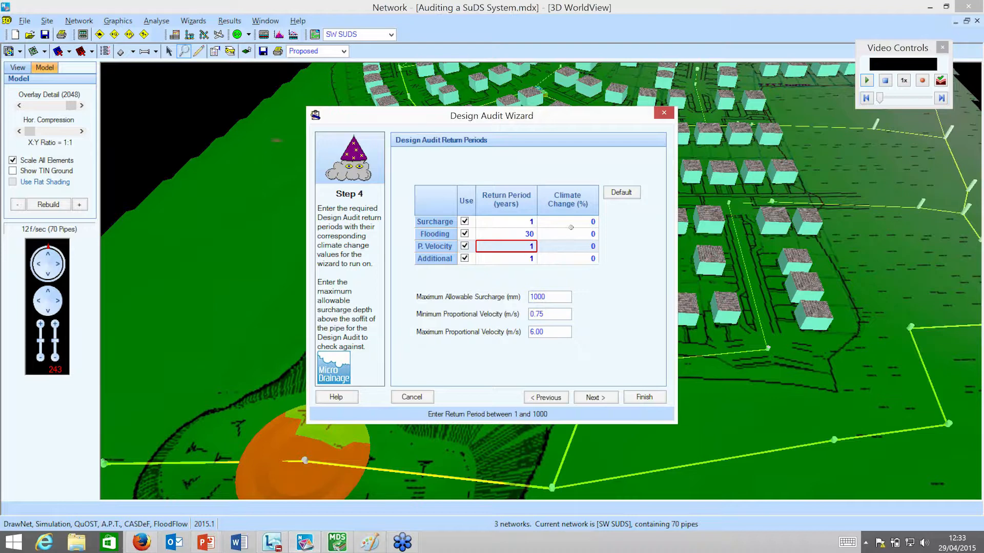
click(522, 257)
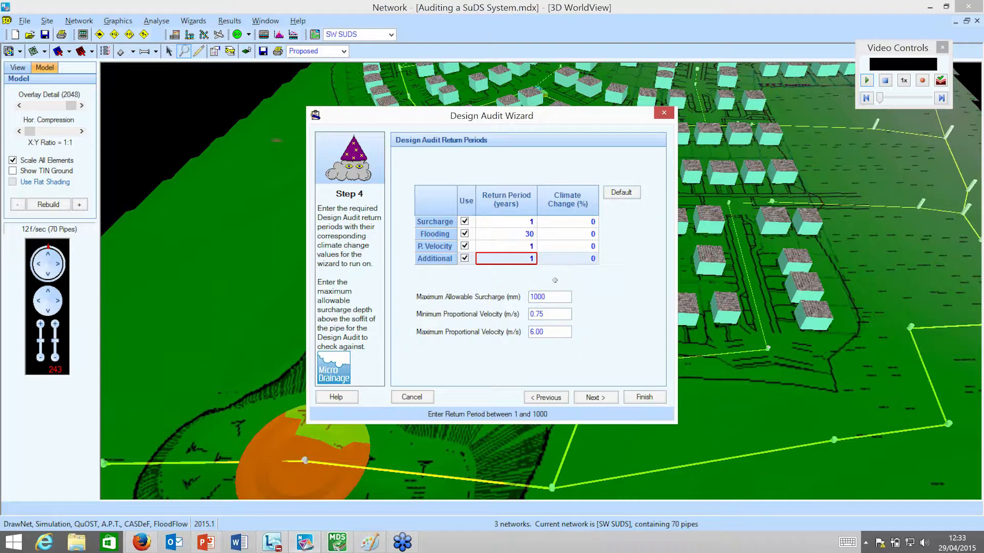
Set the minimum proportional velocity to 0.60 m/s and the maximum to 7 m/s, and proceed to the ICP SUDS audit details.
click(557, 315)
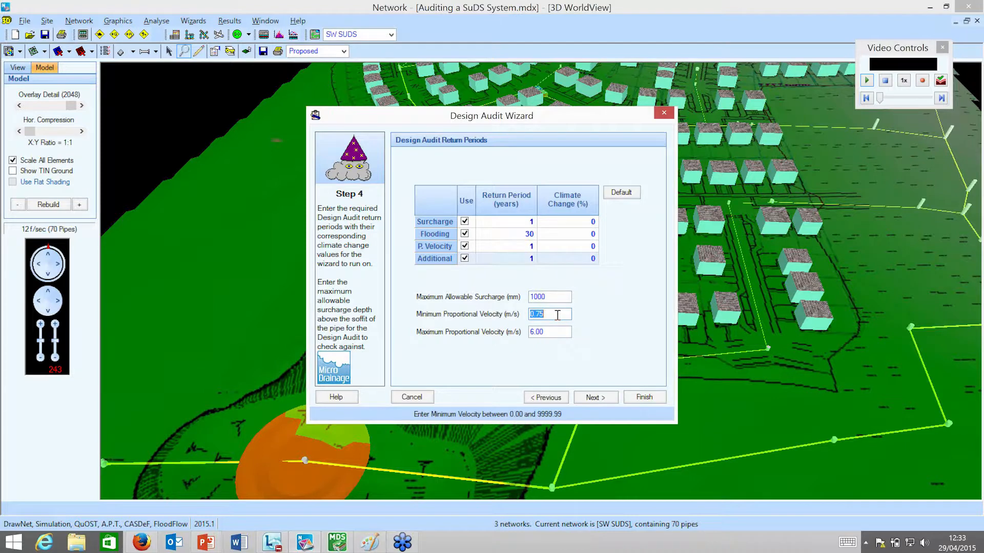
click(556, 315)
key(BackSpace)
key(BackSpace)
text(6)
click(553, 333)
click(553, 332)
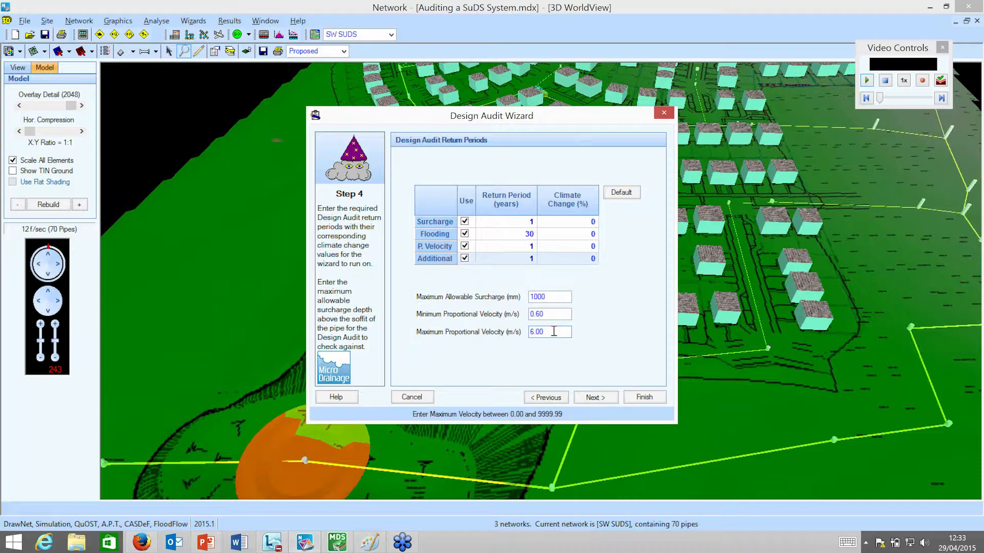
drag(554, 332, 503, 333)
text(7)
click(596, 398)
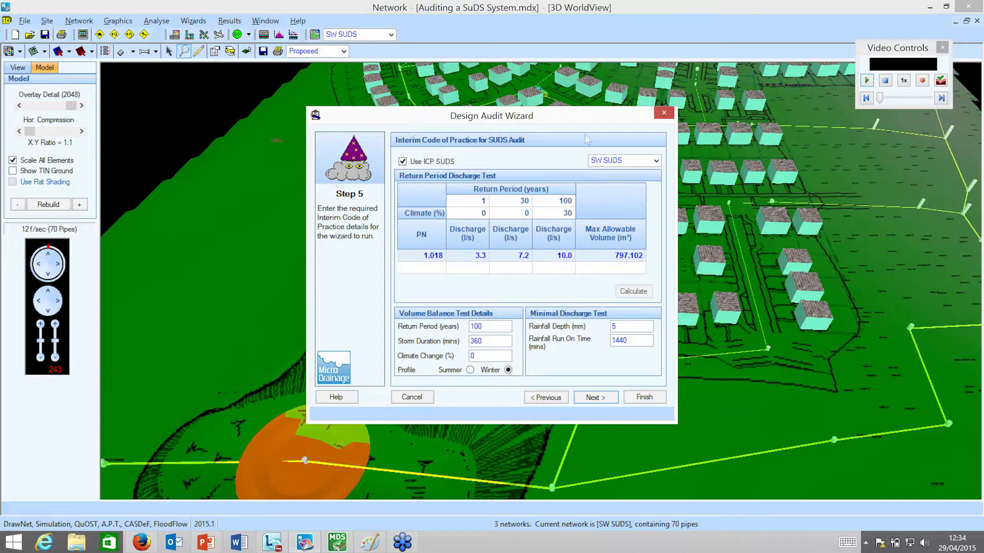
Review pipe 1.018's allowable discharges for each return period, the 100-year climate change allowance and the maximum allowable volume.
click(477, 255)
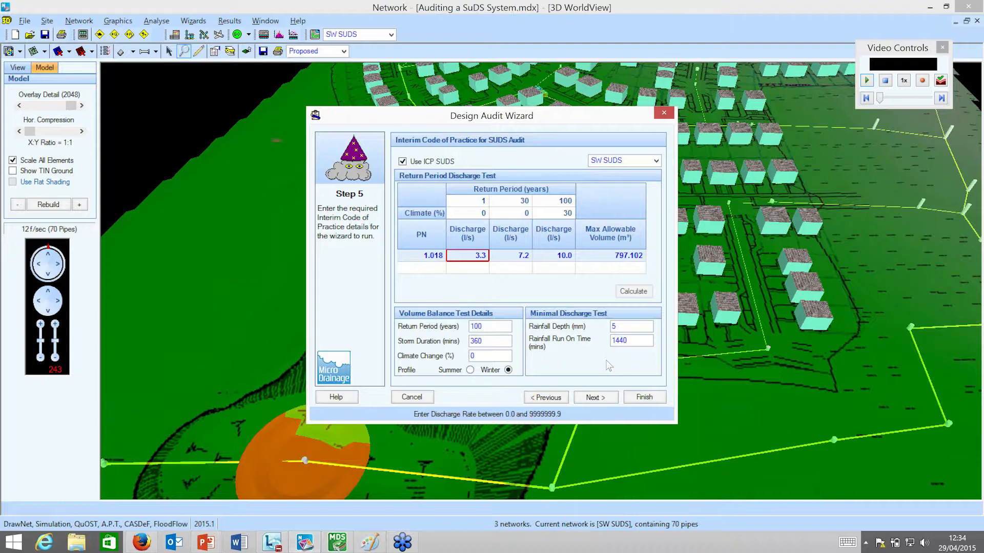
click(511, 255)
click(560, 255)
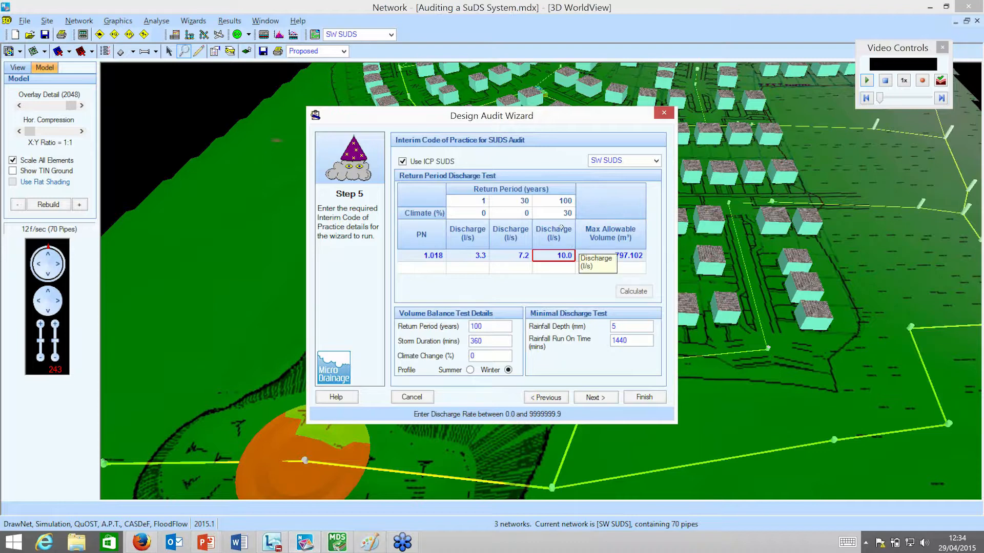
click(570, 213)
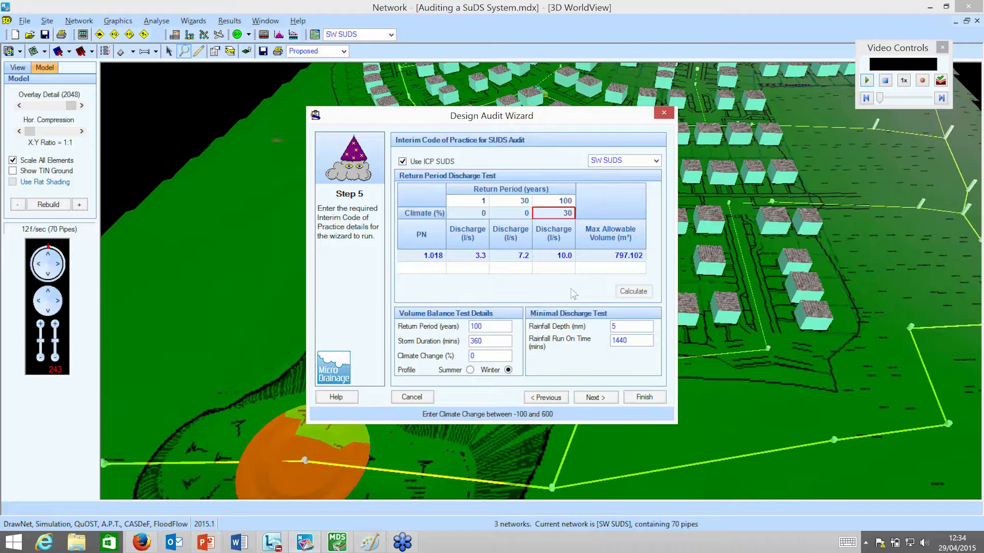
click(605, 256)
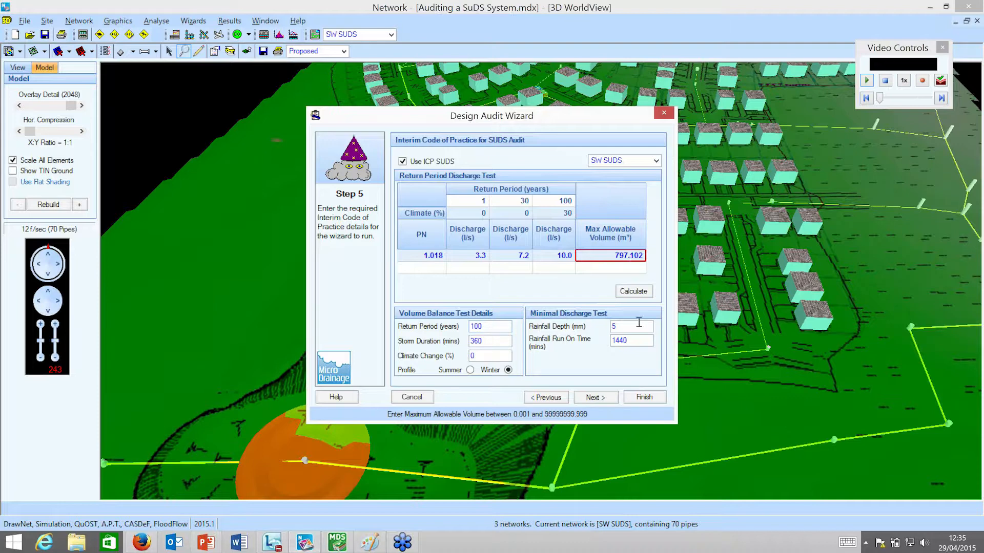
Calculate the ICP greenfield runoff volume for pipe 1.018 with area 7 ha, SAAR 900 mm and SPR 15, and accept the result.
click(633, 292)
click(640, 210)
text(7)
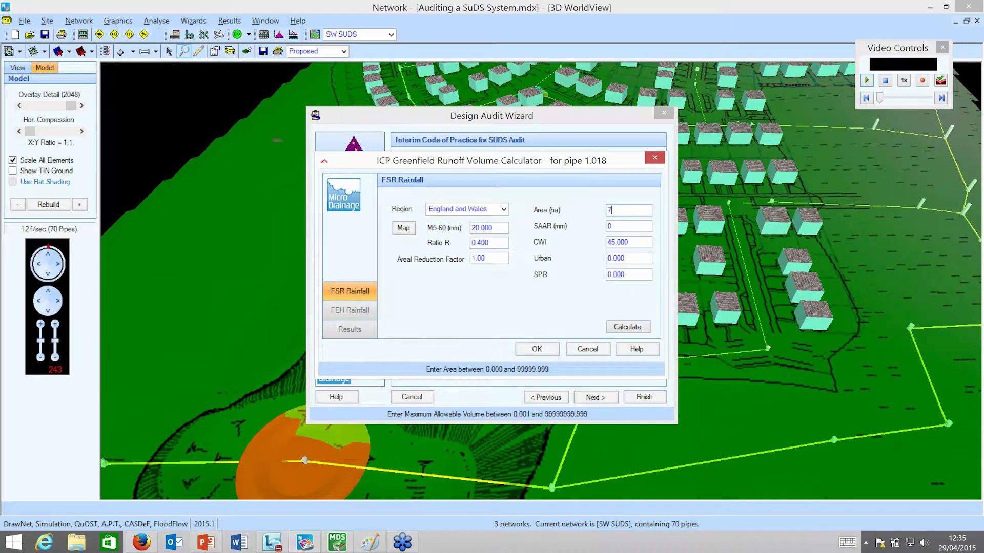
click(629, 225)
text(900)
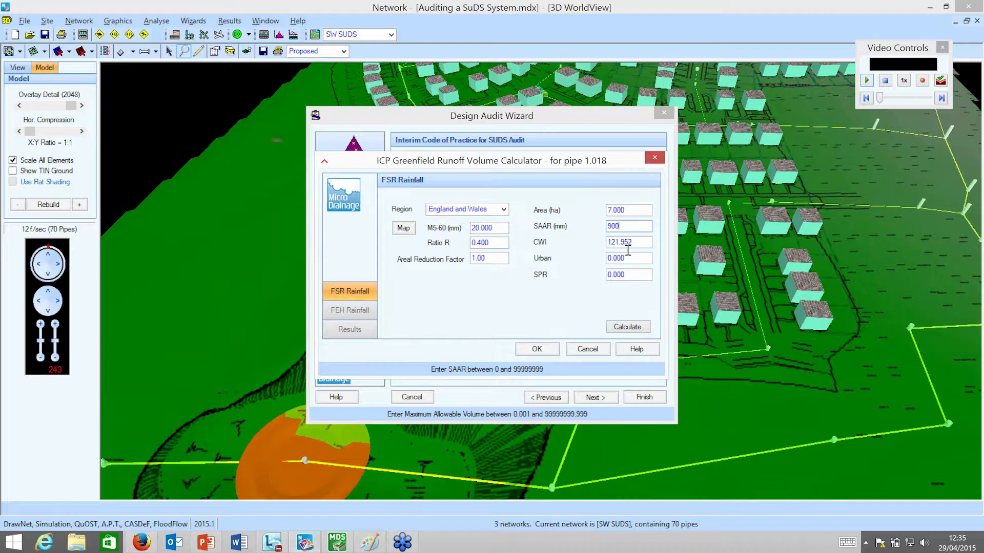
click(633, 275)
text(15)
click(635, 327)
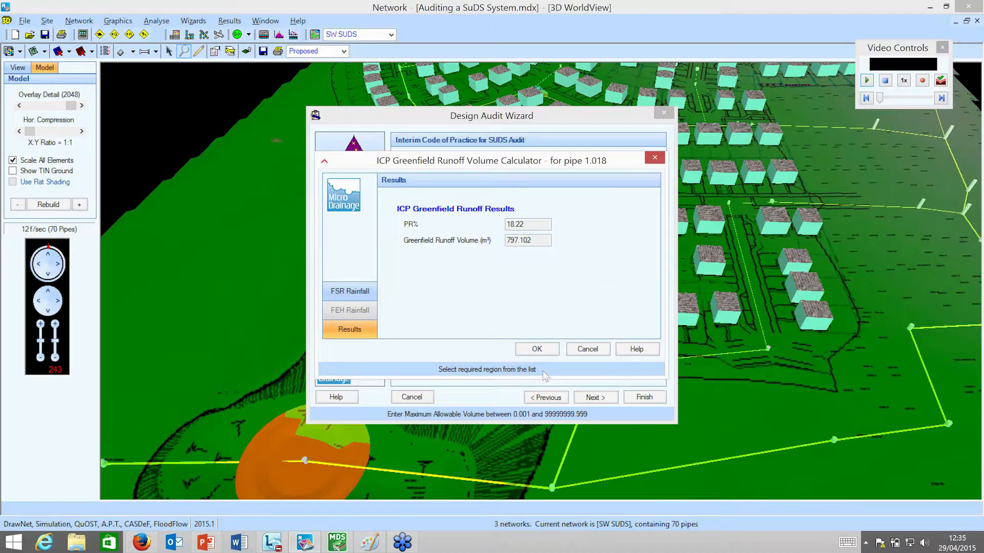
click(537, 349)
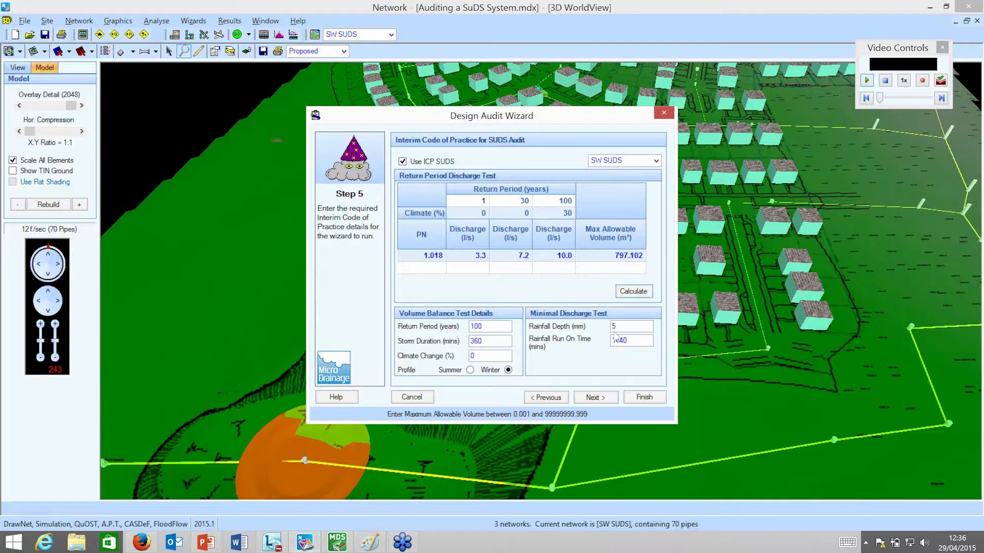
Run the design audit with the Fine time increment and Dynamic Time Step, and save the new analysis data.
click(595, 400)
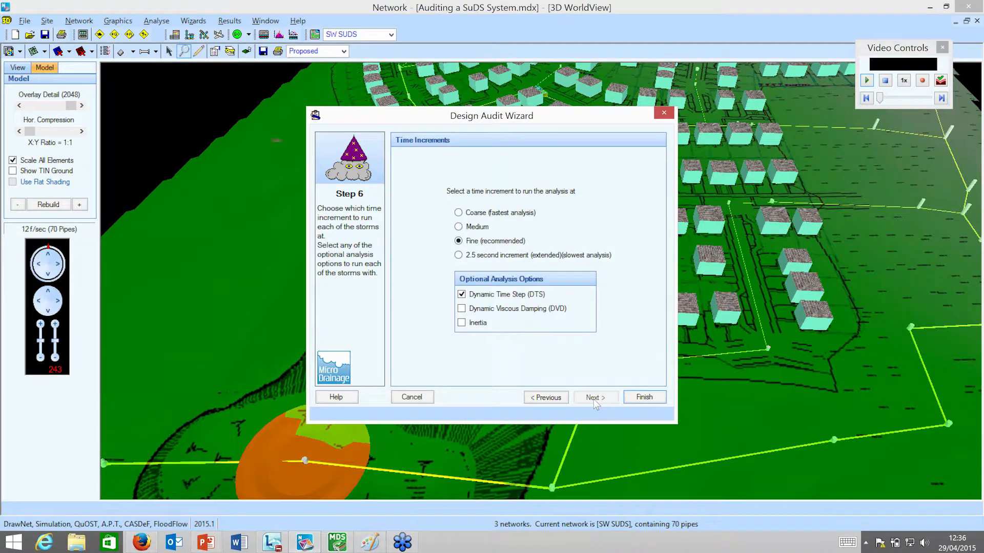
click(637, 402)
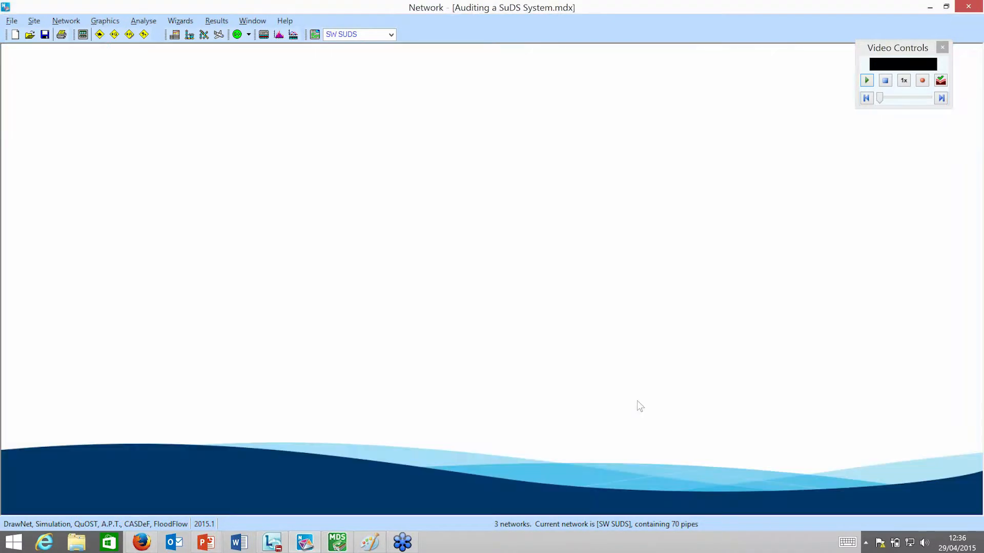
click(582, 207)
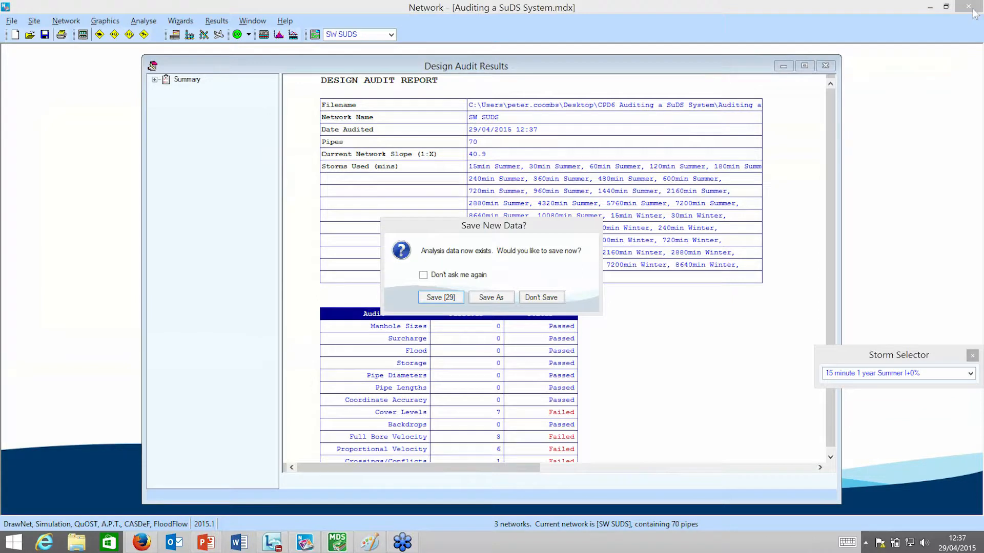
click(449, 299)
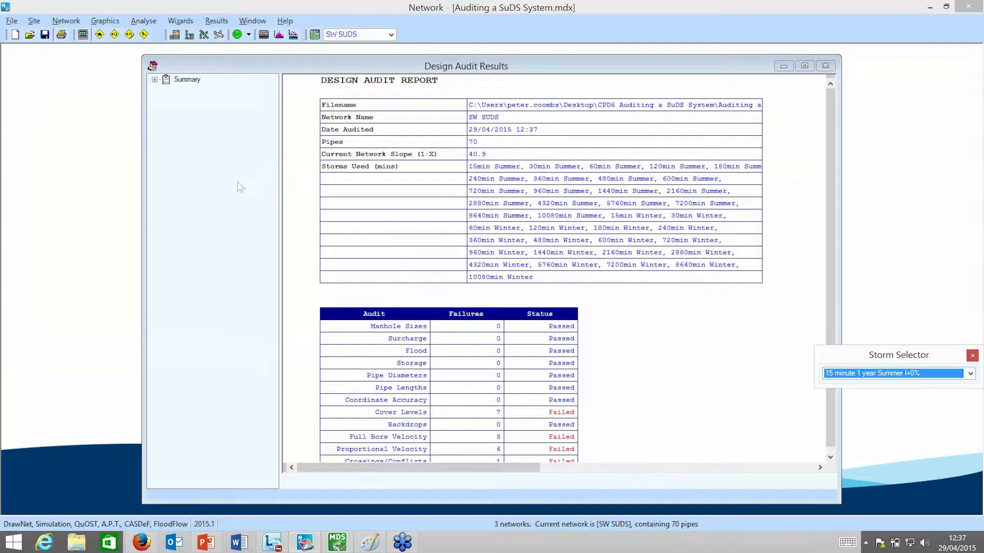
Maximise the Design Audit Results and expand the summary and its audits to review the overall report.
click(804, 67)
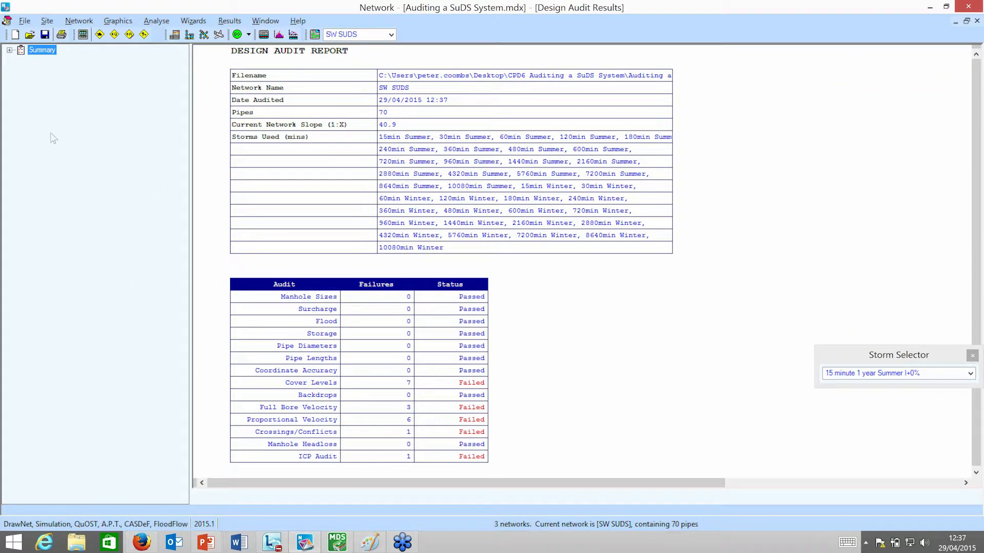
click(9, 50)
click(21, 60)
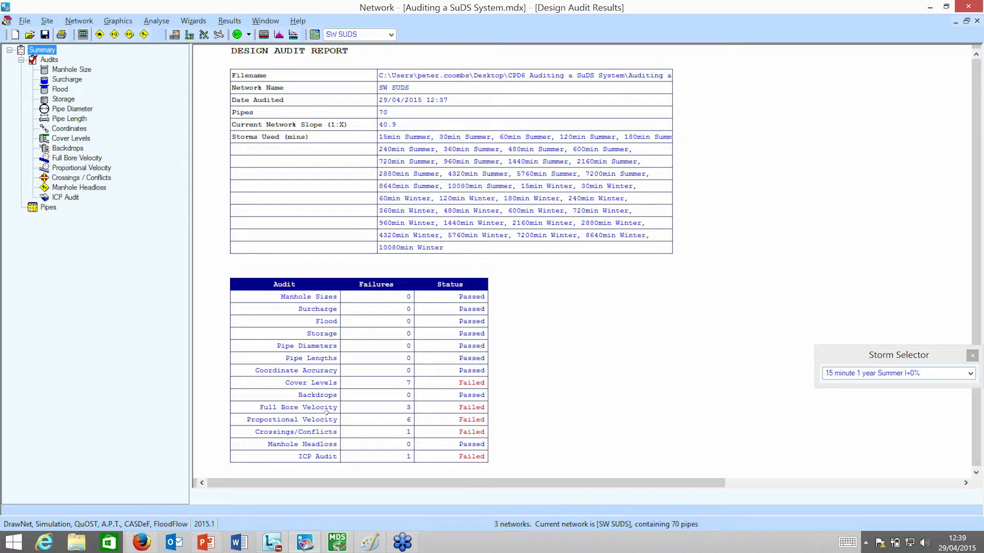
Examine the audit results for each pipe, and move the Storm Selector lower to uncover the table.
click(37, 209)
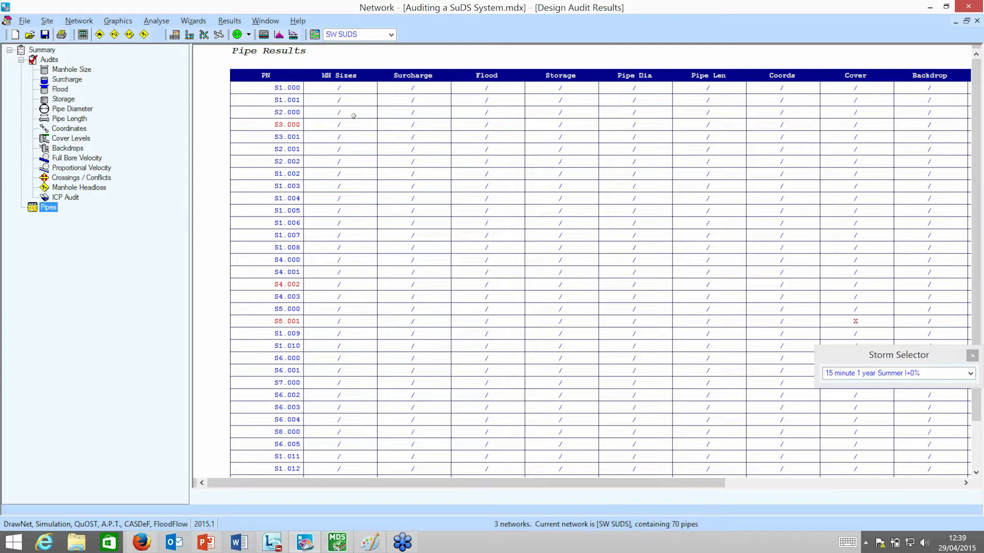
right_click(582, 217)
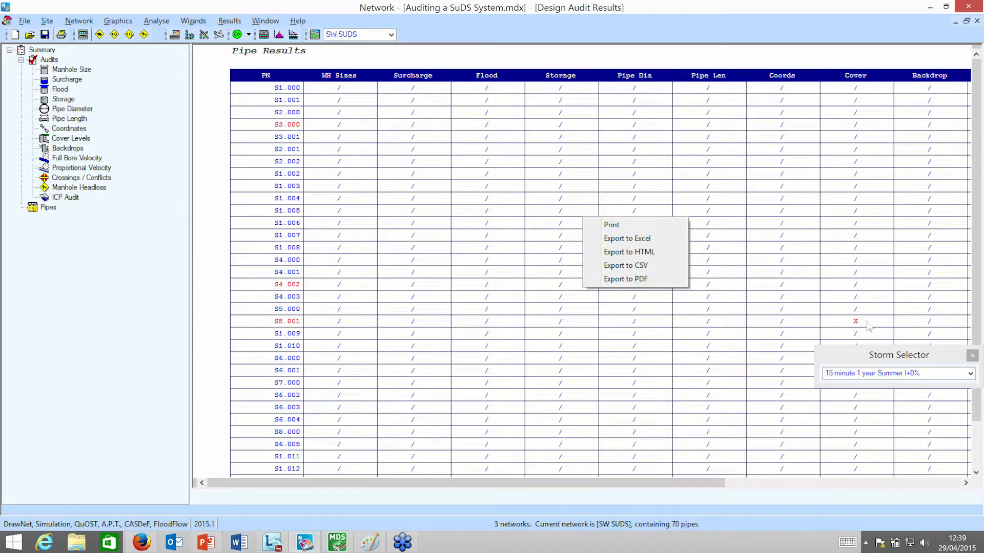
click(880, 357)
drag(880, 357, 881, 393)
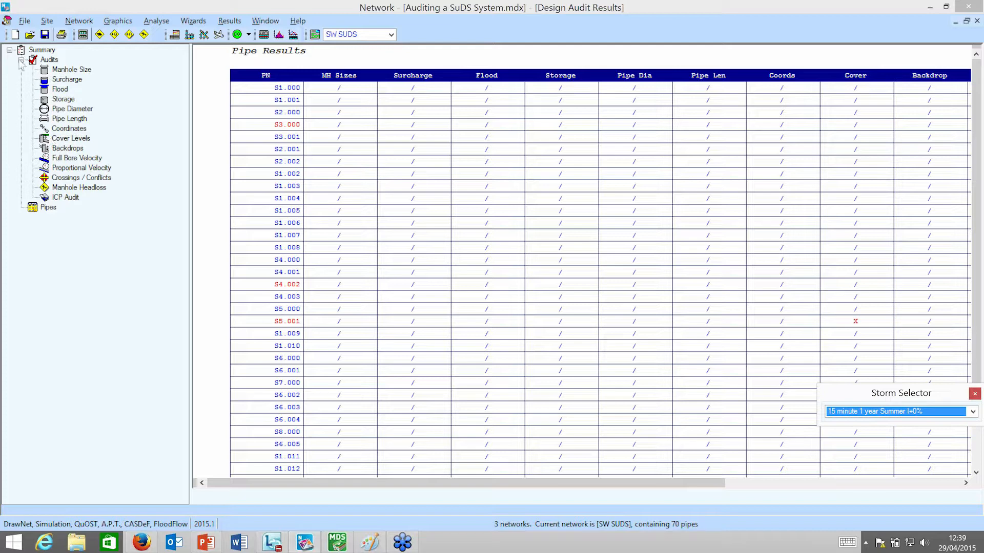
Return to the audit summary, examine the upstream and downstream cover level audit, and display the report's print and export options.
click(33, 50)
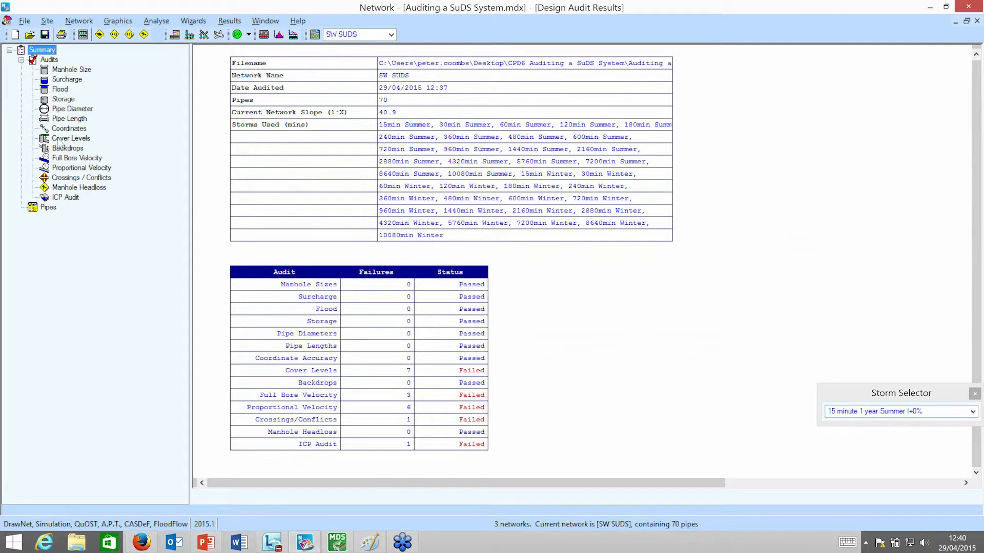
click(61, 140)
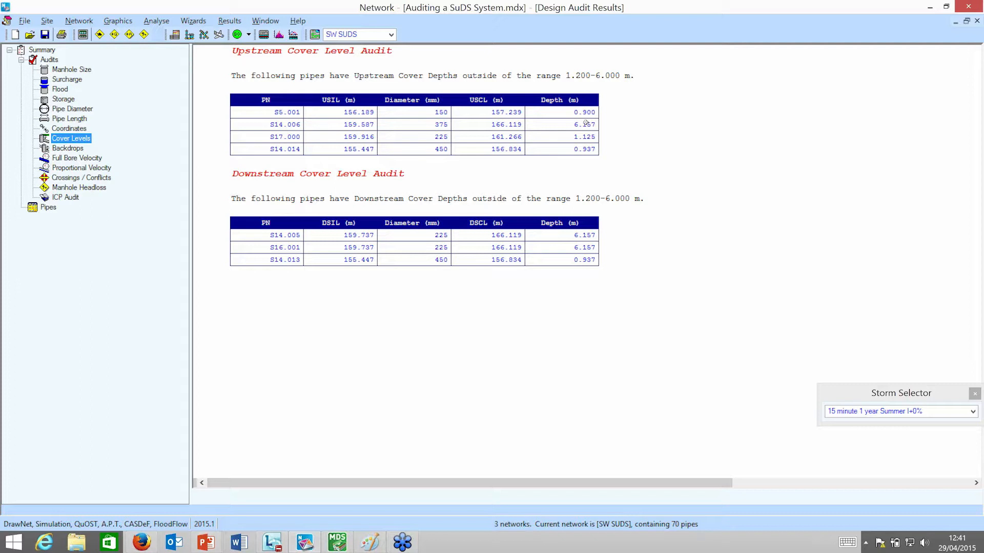
right_click(620, 122)
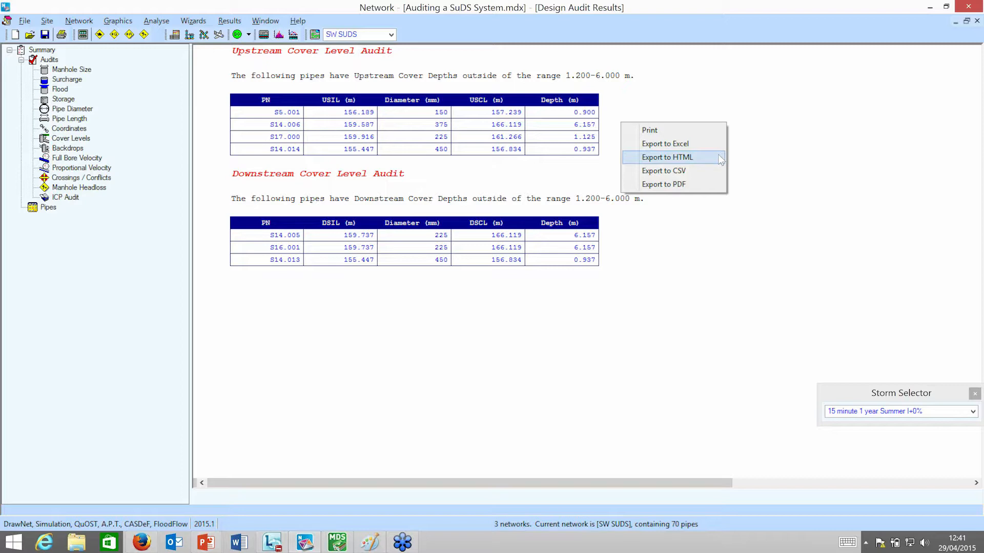
Examine the Full Bore Velocity, Proportional Velocity, Crossings / Conflicts and ICP audit results in turn.
click(82, 161)
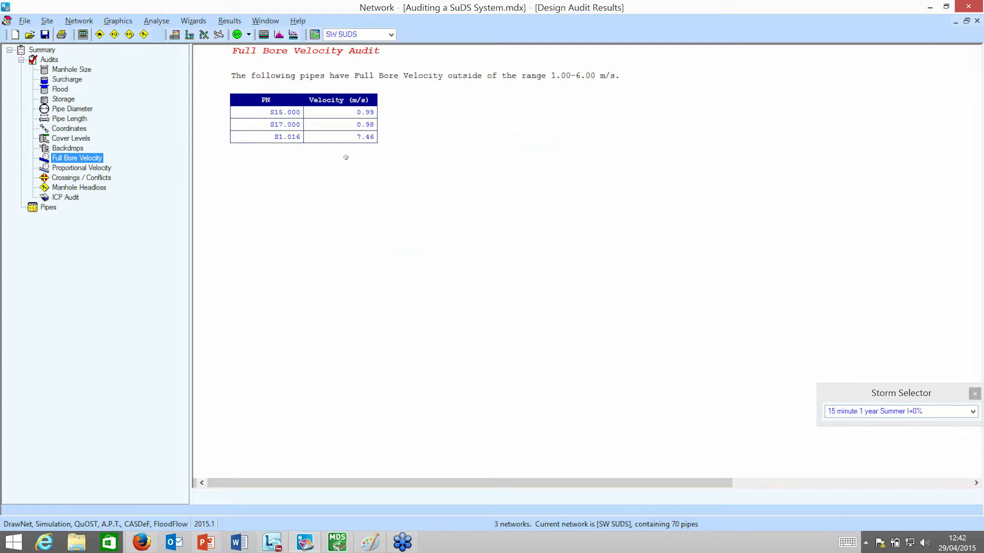
click(94, 170)
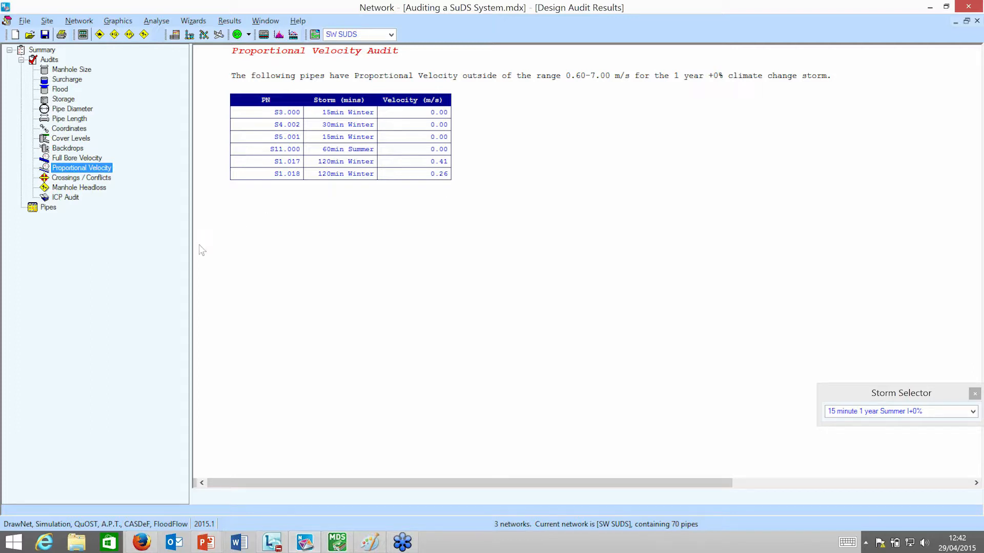
click(93, 178)
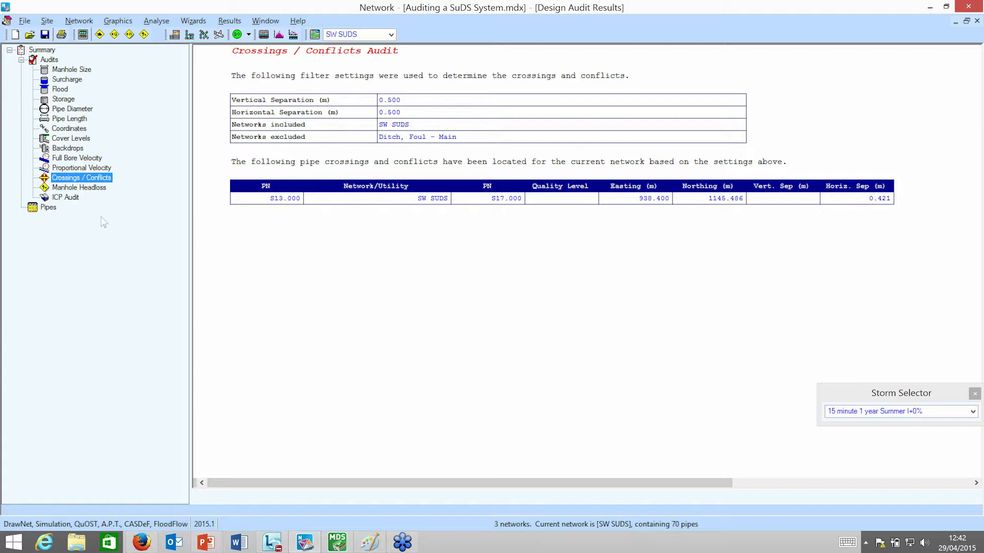
click(65, 197)
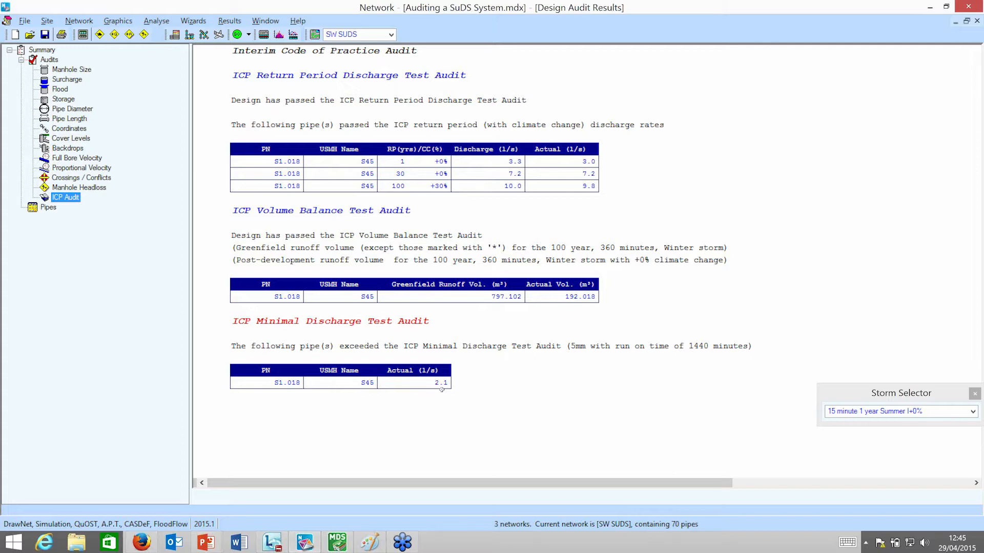
Display the simulation summary of results, move the Storm Selector beside the table and look through its available storms.
click(264, 35)
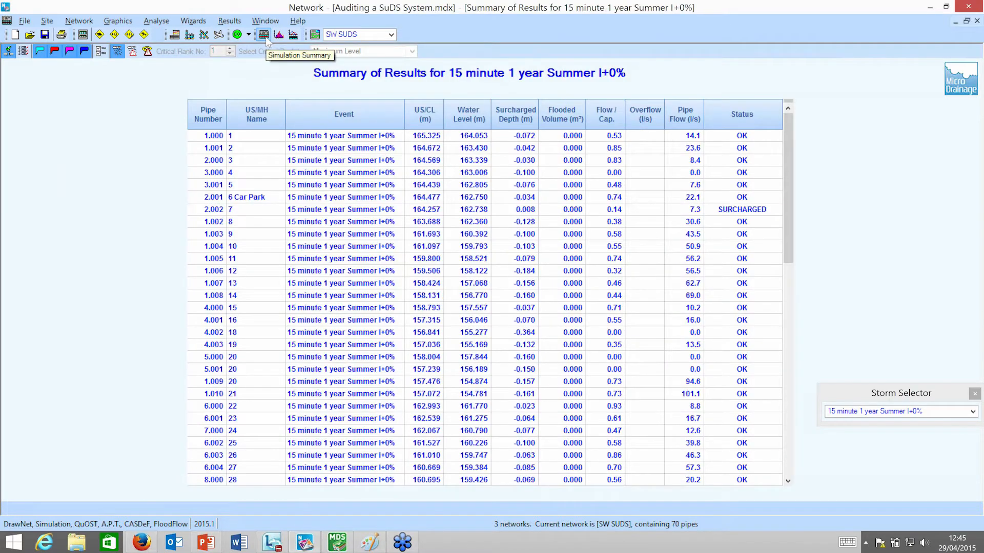
drag(874, 394, 831, 169)
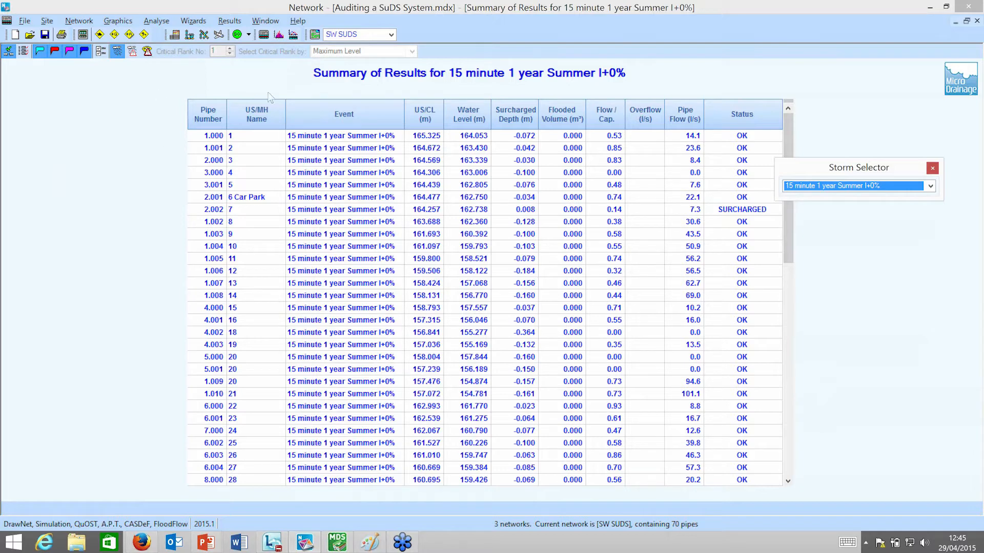
click(930, 187)
drag(930, 220, 930, 436)
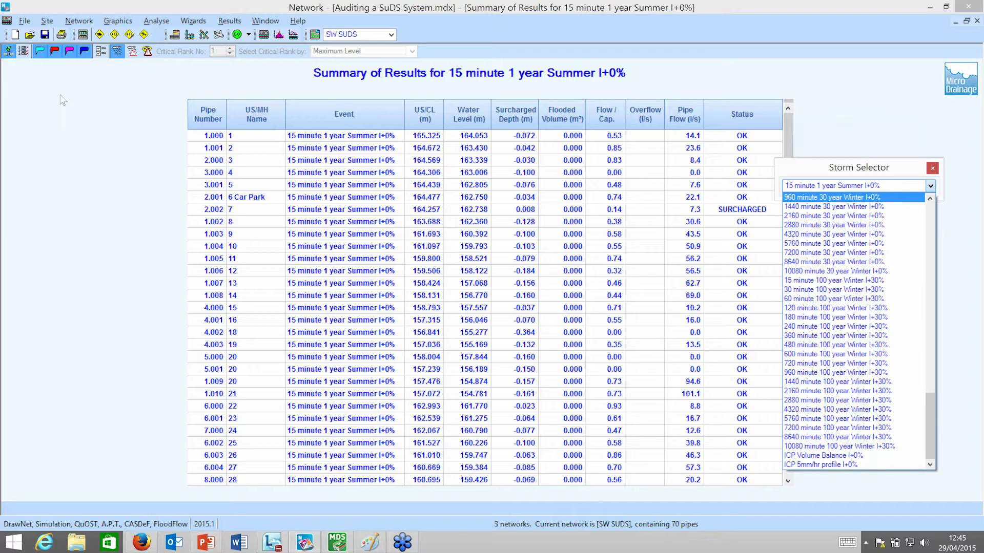
Display the 1 year return period critical summary, move the Storm Selector above the table and examine the pipes down to the outfall.
click(148, 53)
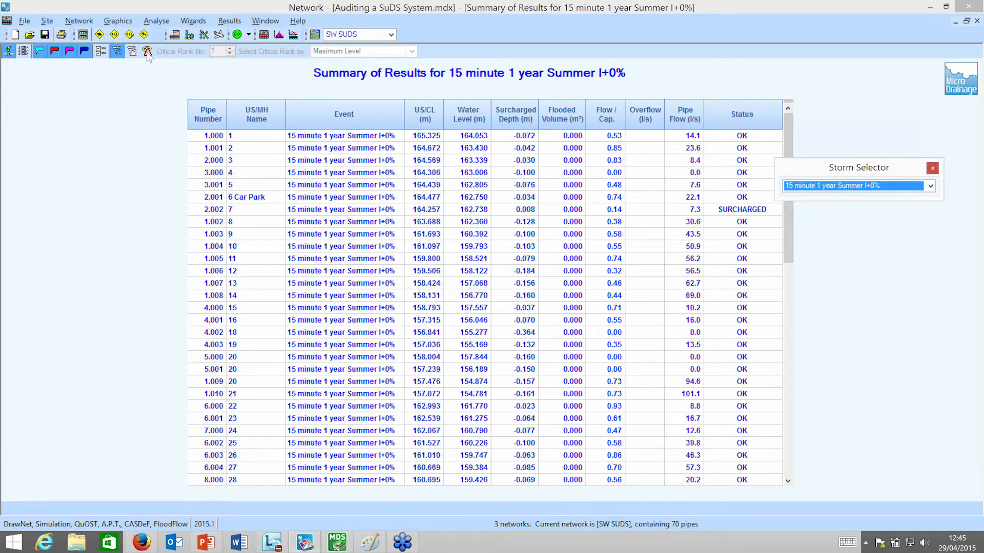
click(147, 53)
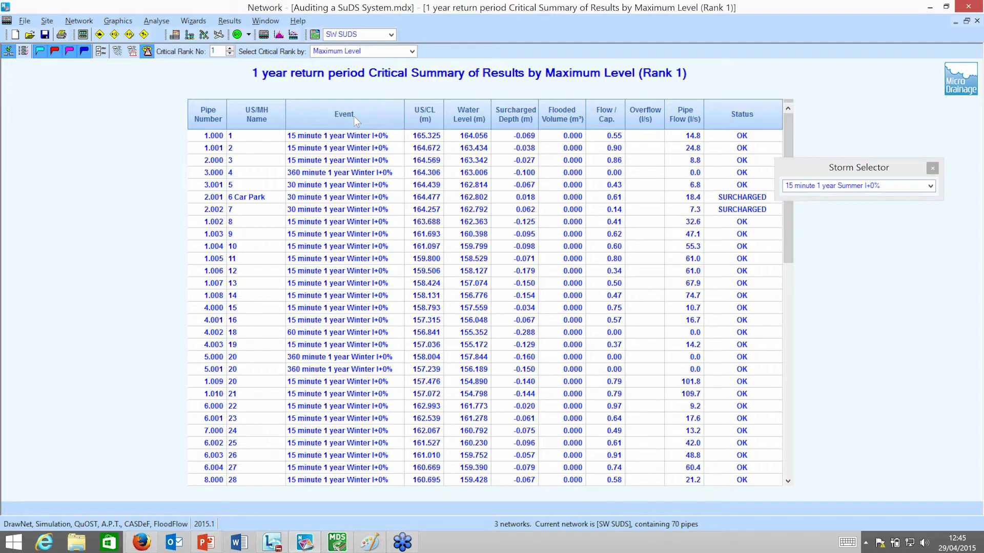
drag(874, 169, 874, 69)
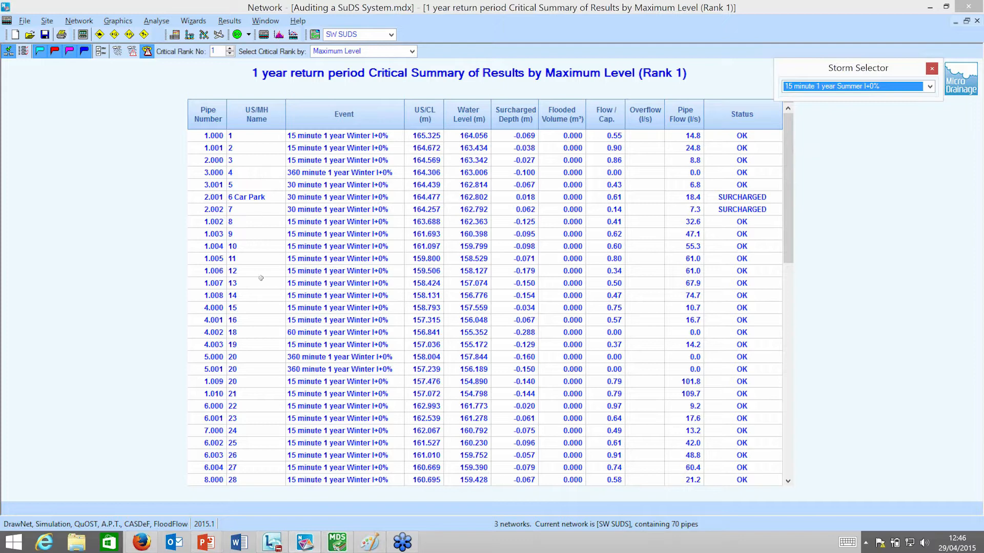
drag(786, 174, 784, 400)
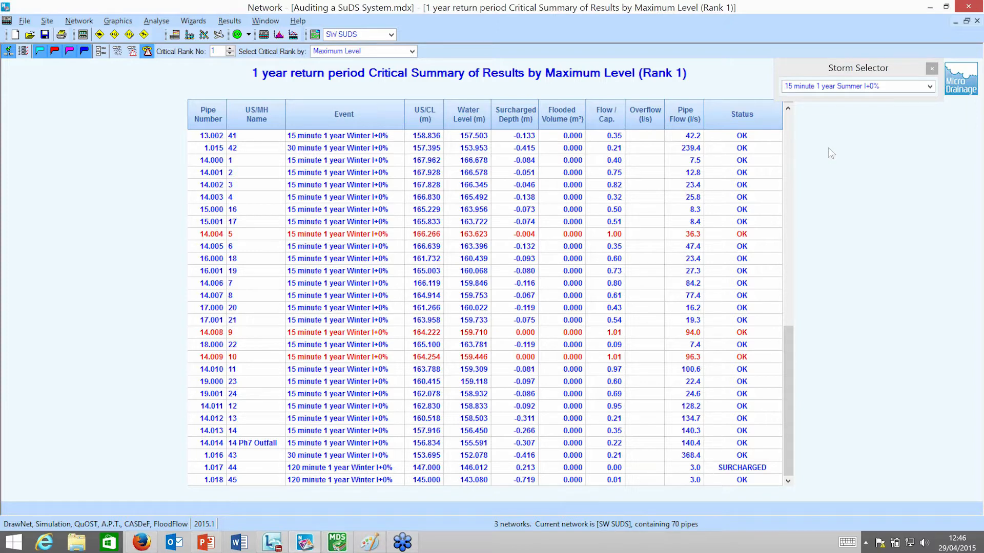
Switch to the 120 minute 30 year Summer I+0% storm, hide the OK and surcharged pipes, and check the list without and with flood risk pipes.
click(929, 87)
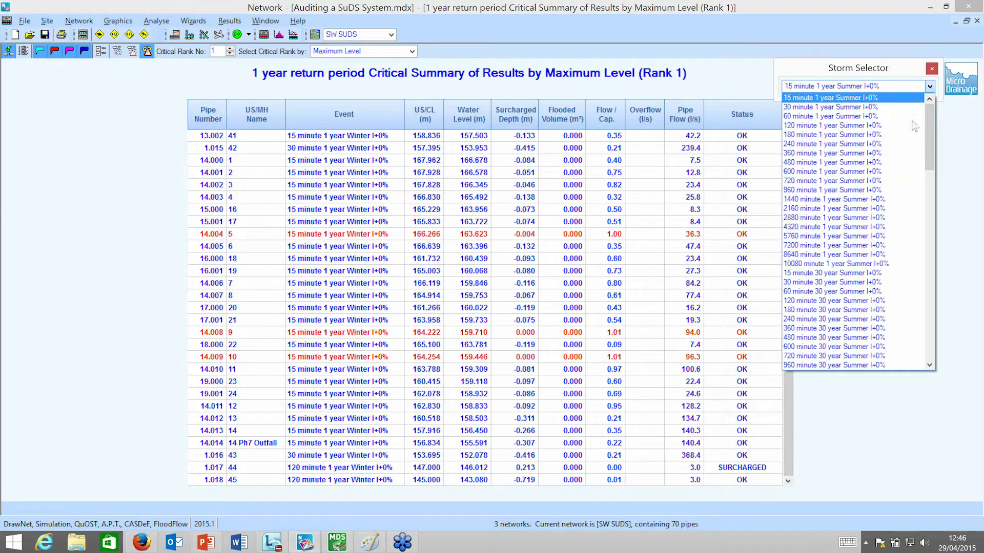
click(869, 300)
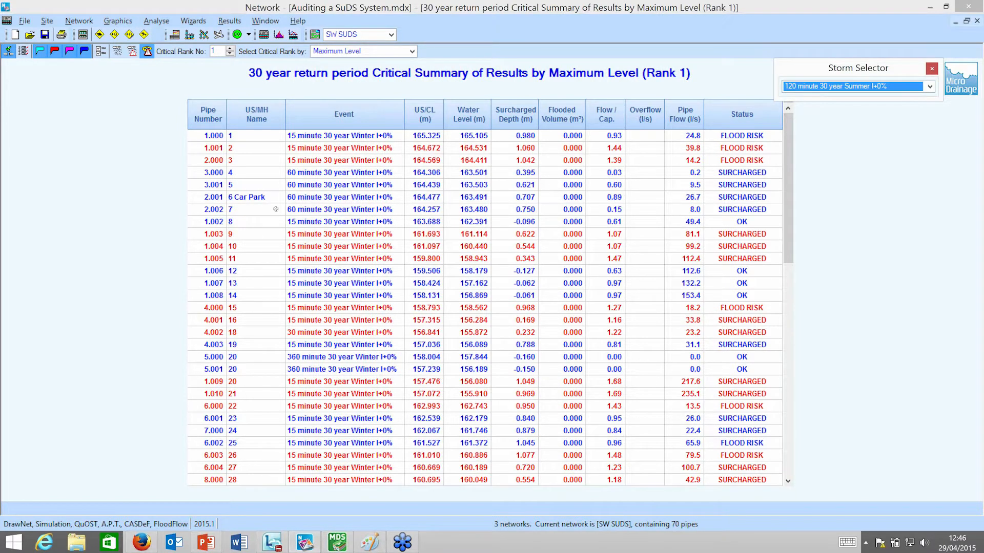
click(40, 52)
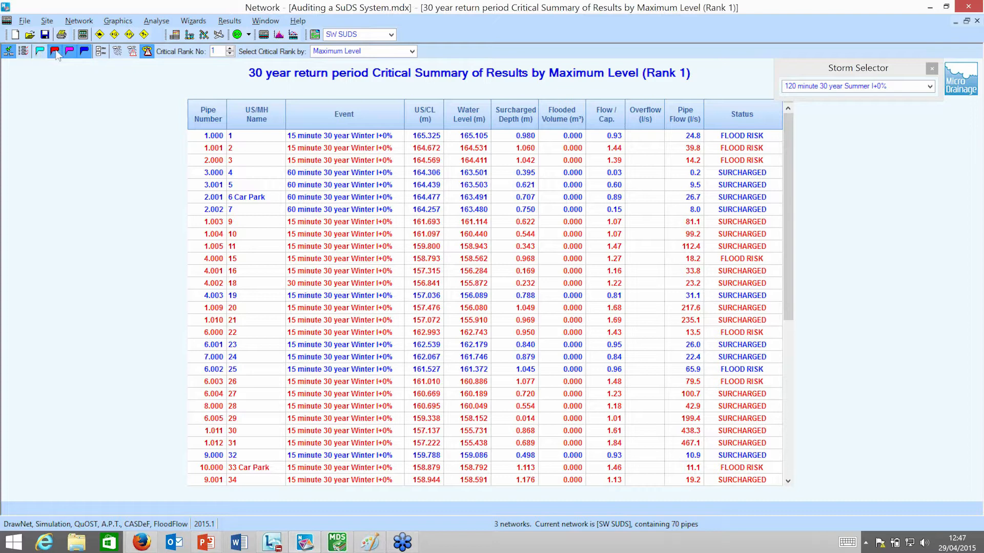
click(56, 52)
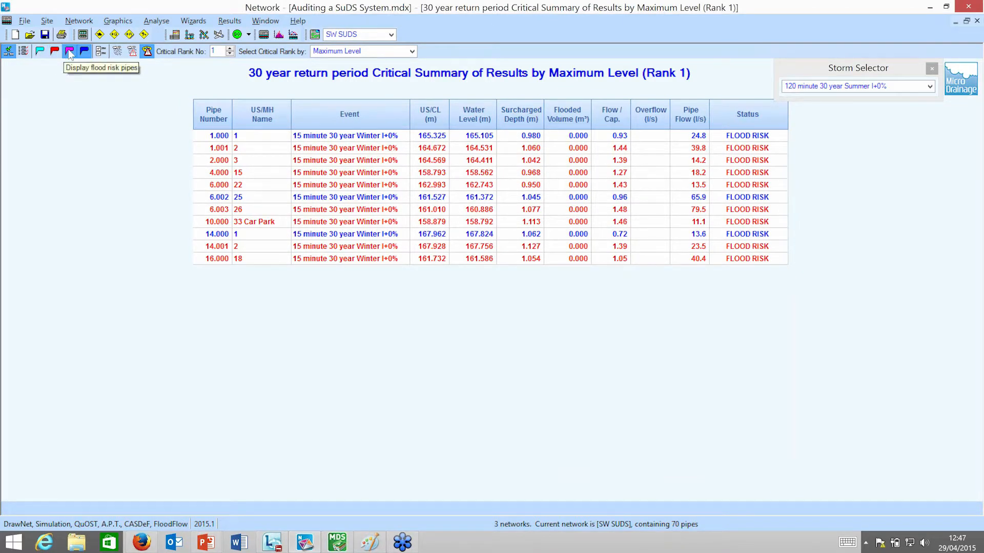
click(71, 55)
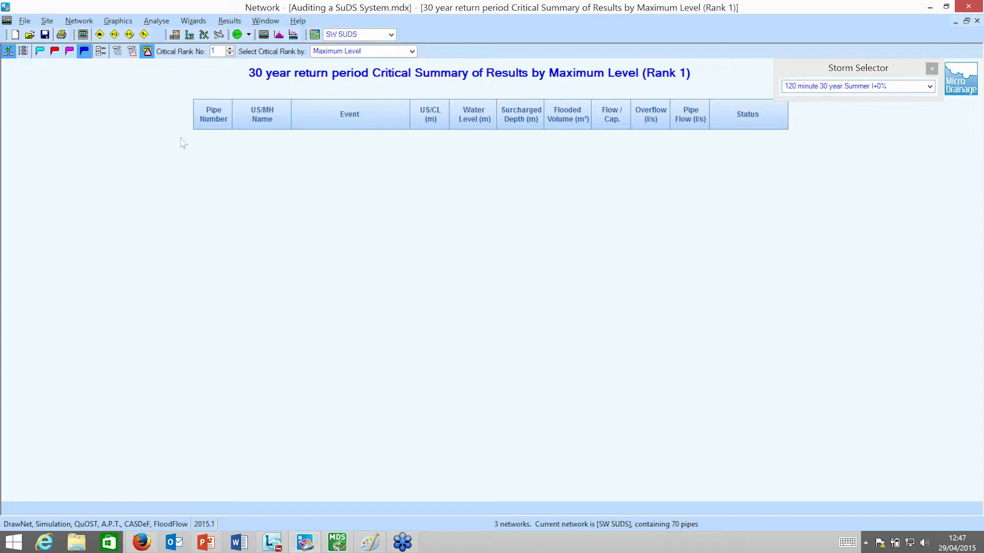
click(69, 52)
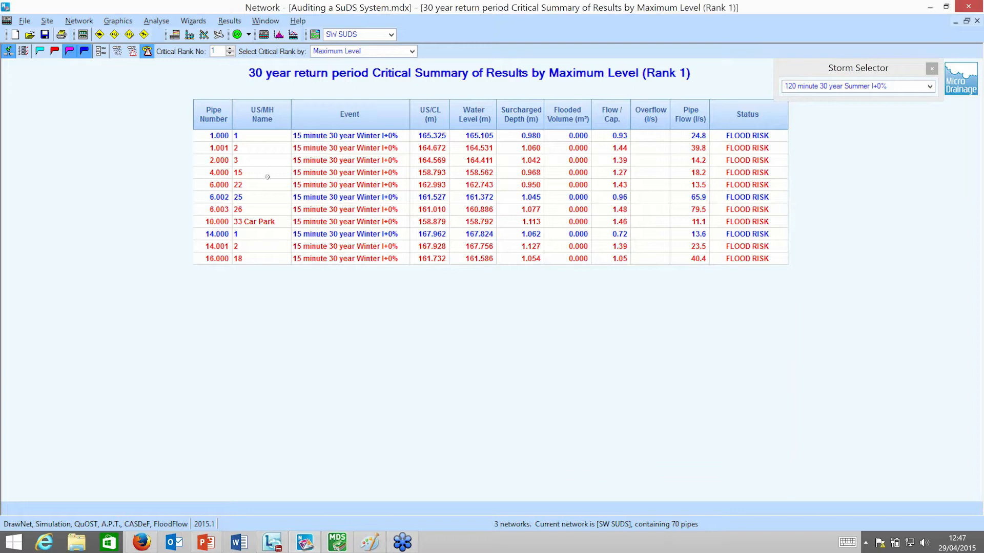
Switch to the 360 minute 100 year Summer I+30% storm and hide the flood risk pipes to list only flooded ones.
click(930, 86)
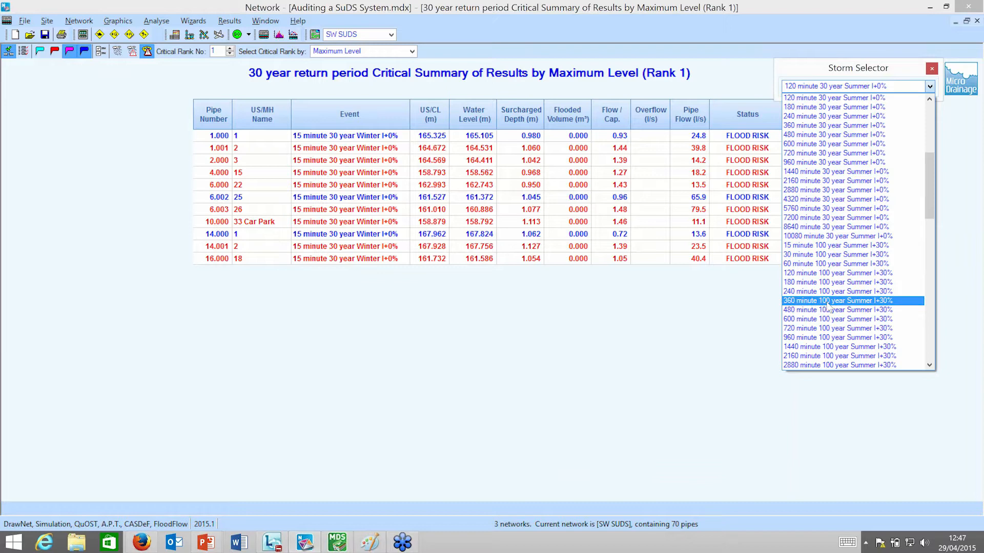
click(828, 301)
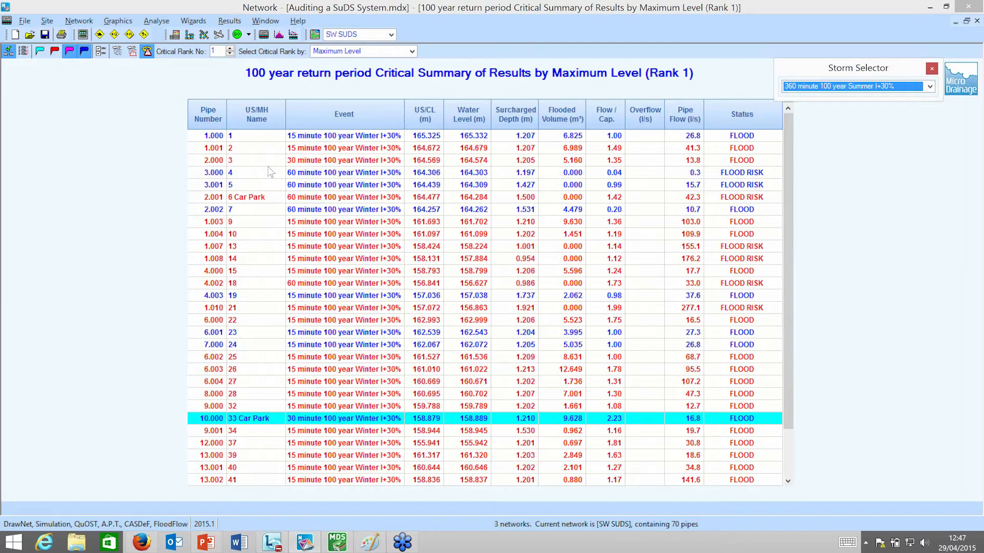
click(70, 53)
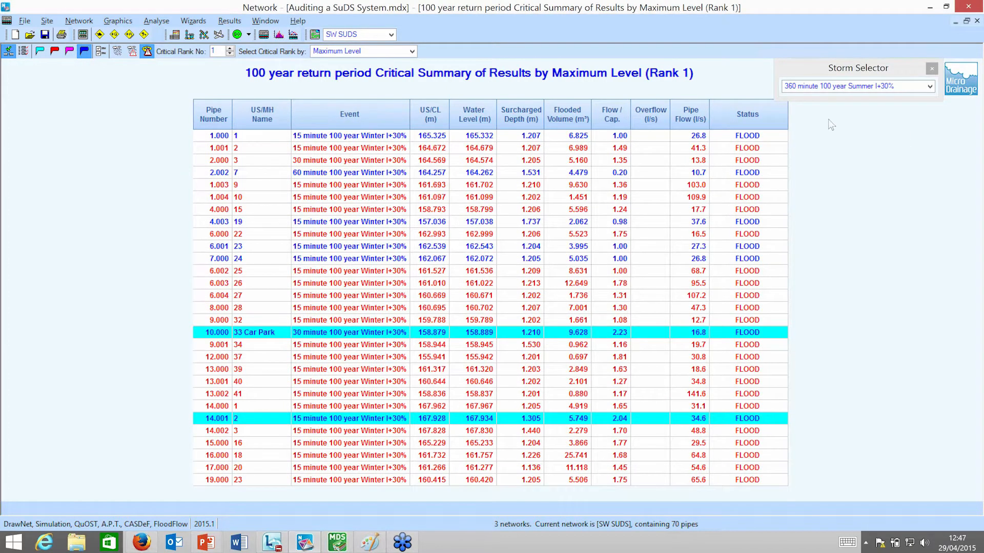